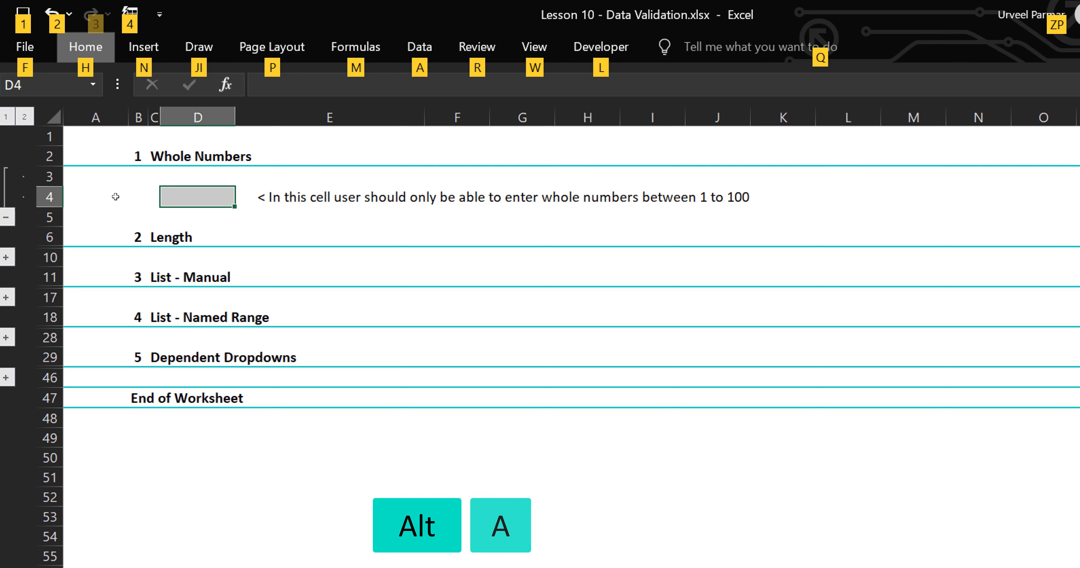
Give cell D4 a whole-number validation rule with minimum 1 and maximum 100.
key("v")
key("v")
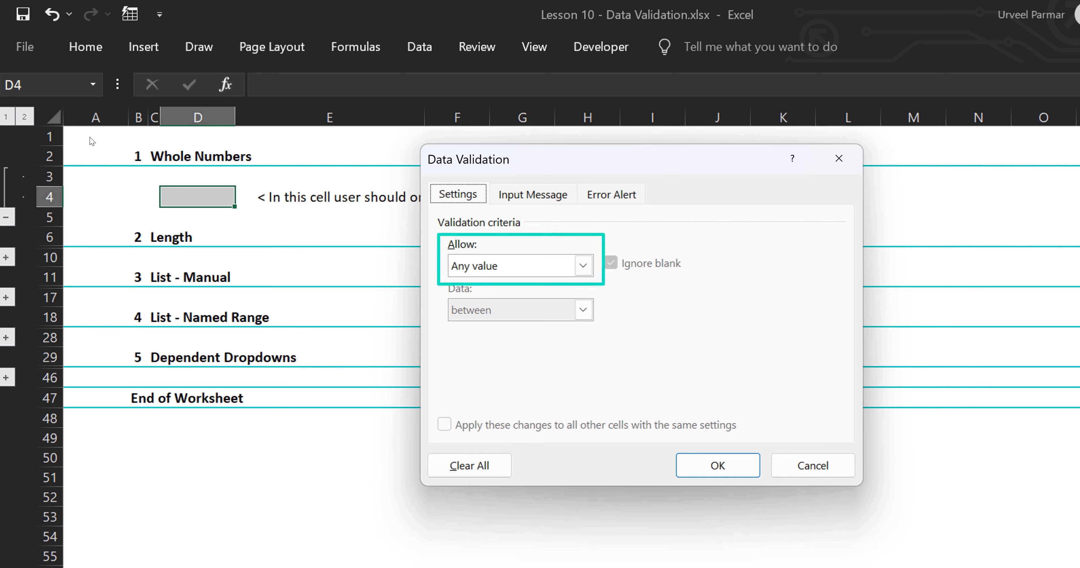
key("alt+a")
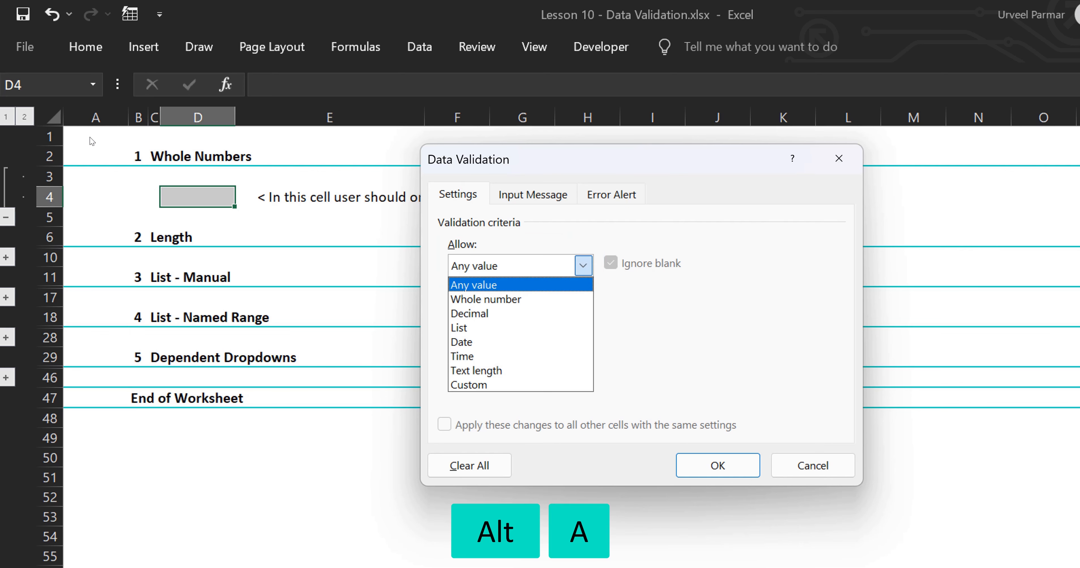
key("Down")
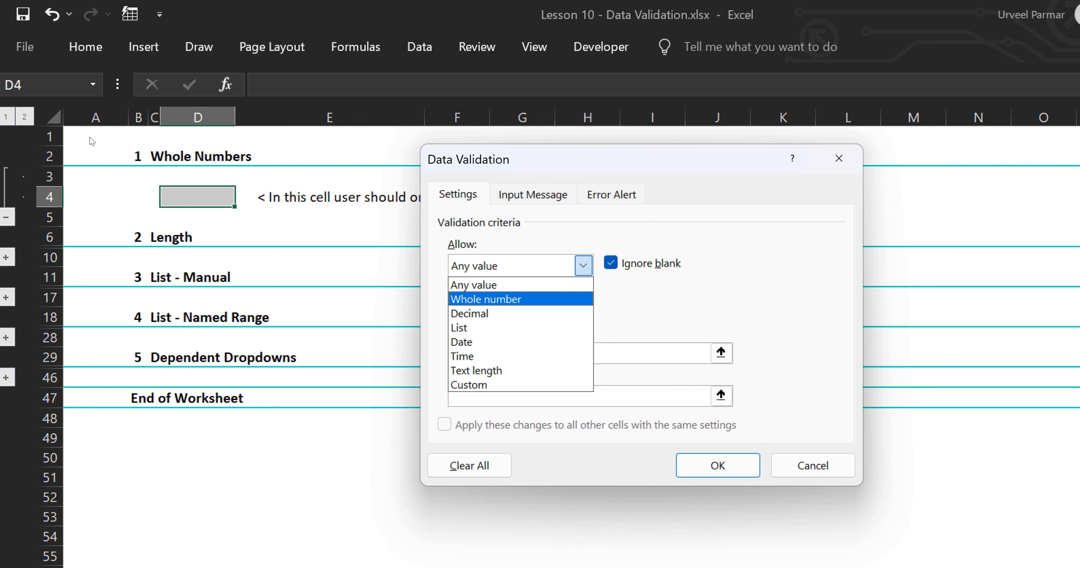
key("Return")
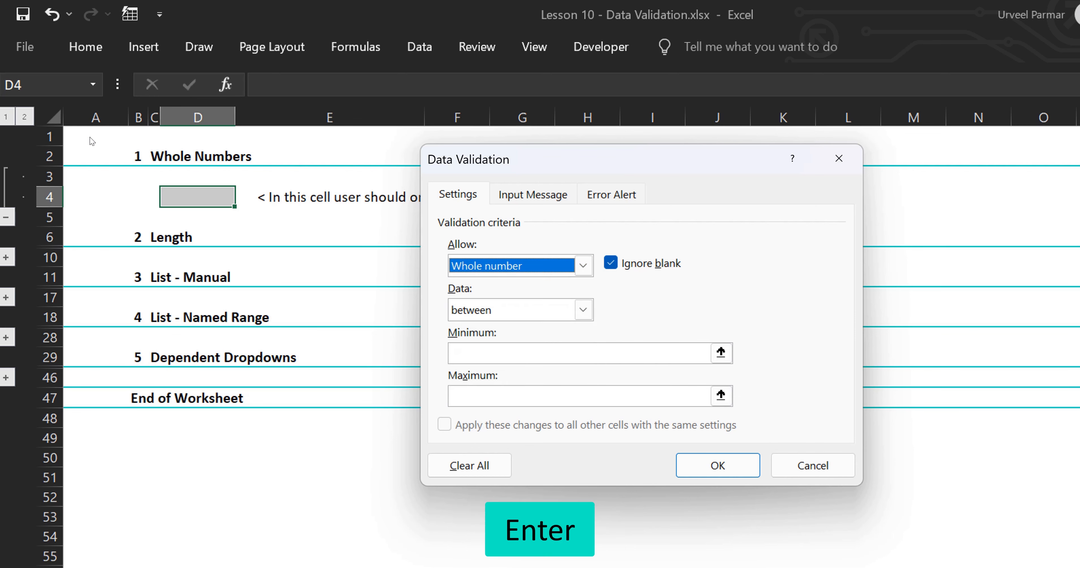
key("alt+m")
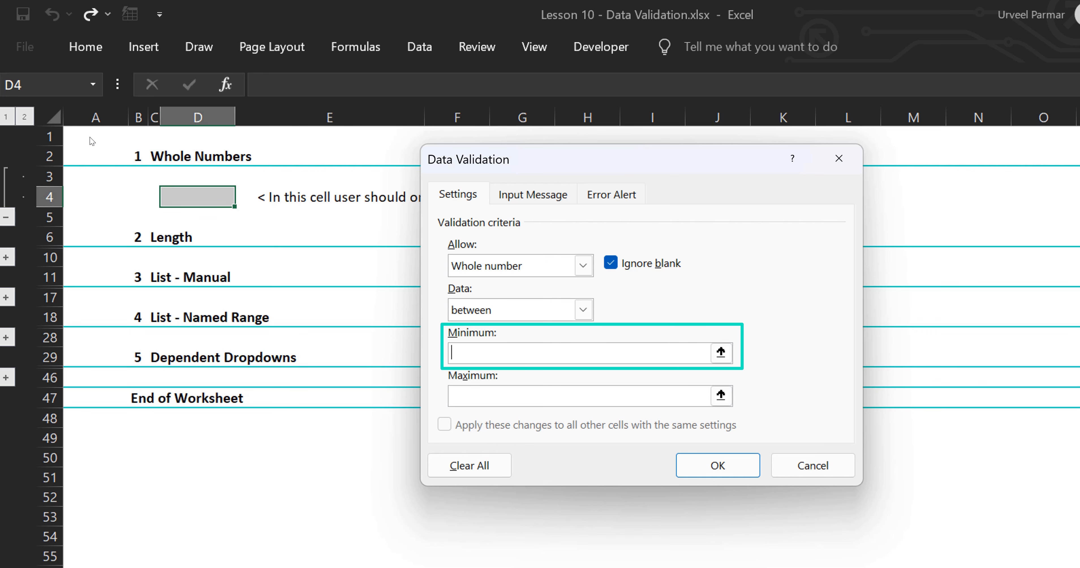
type("1")
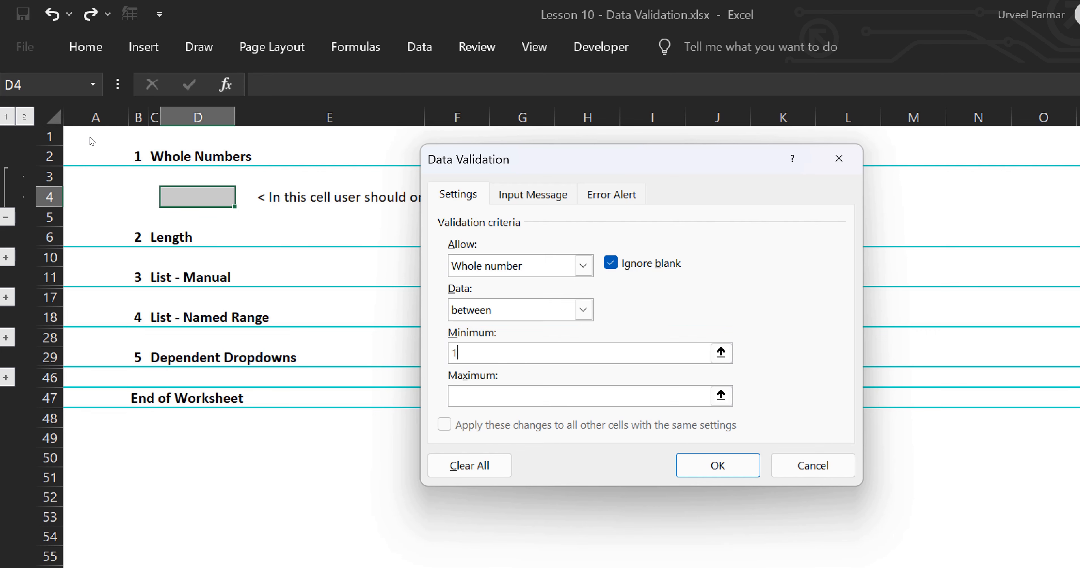
key("alt+x")
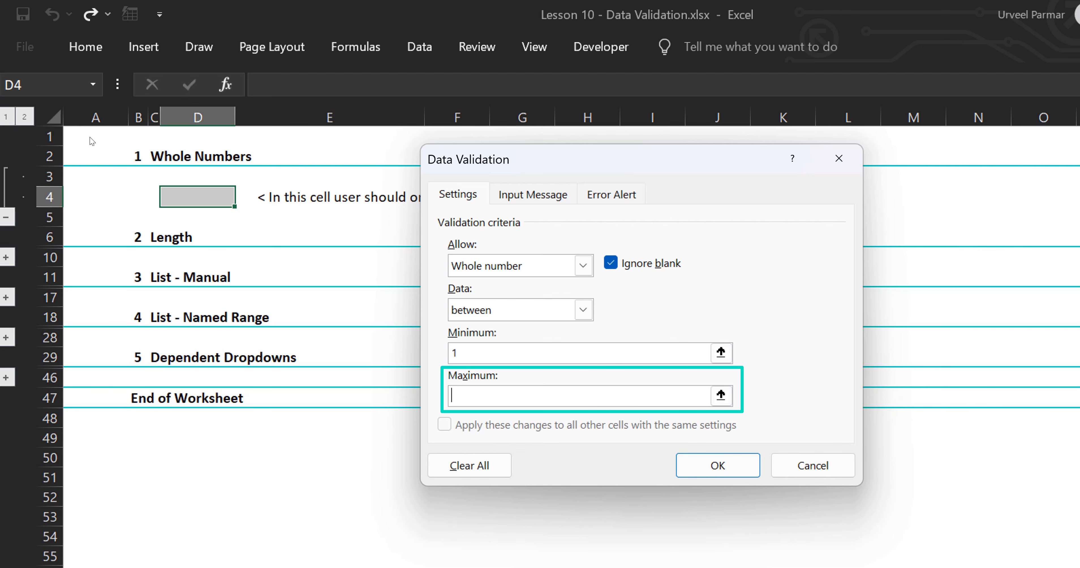
type("100")
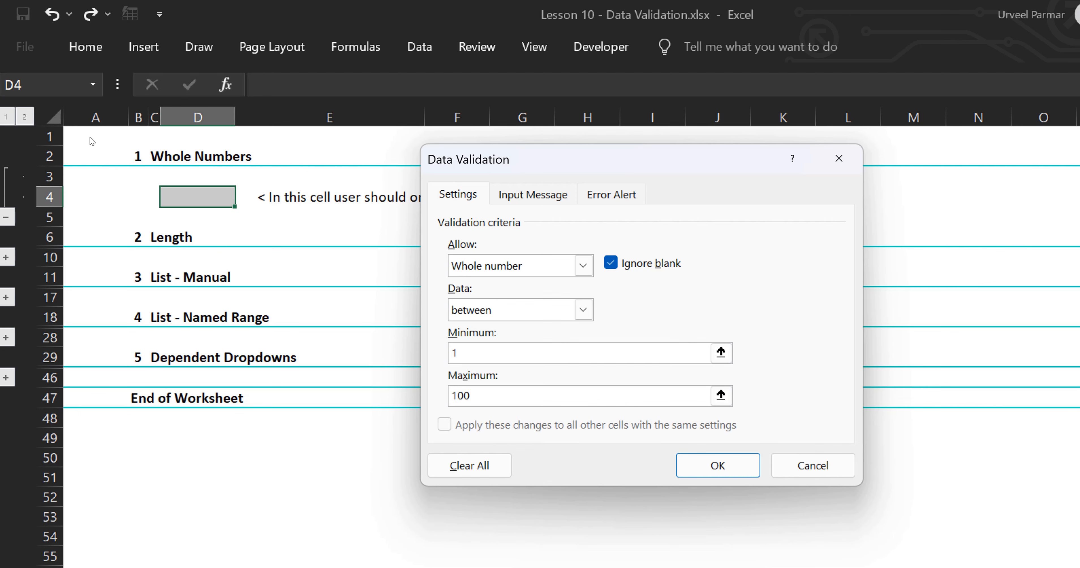
key("Return")
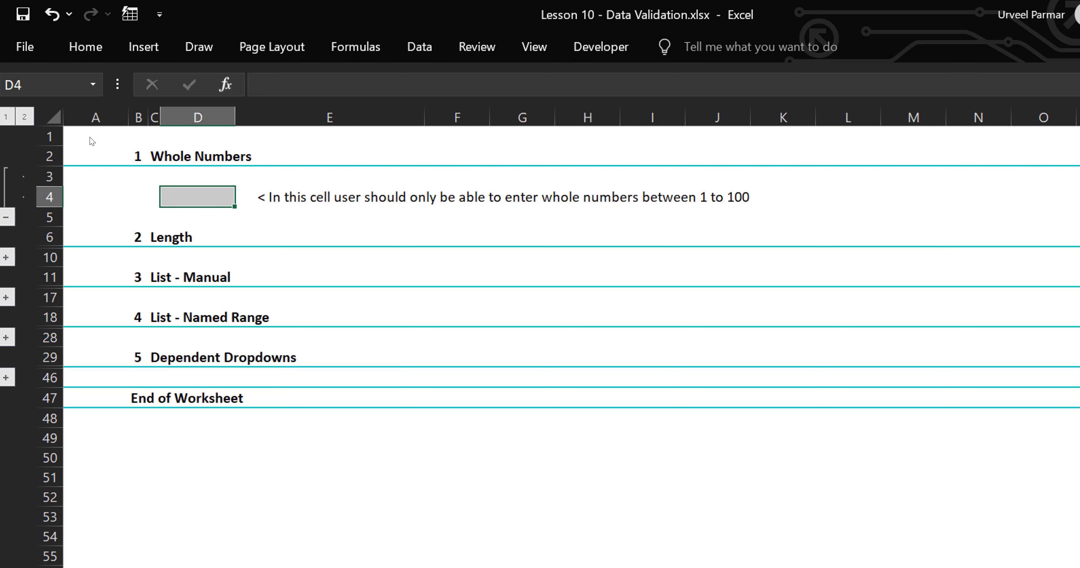
Enter 20 in D4, then try 101 and retry after the validation error.
type("20")
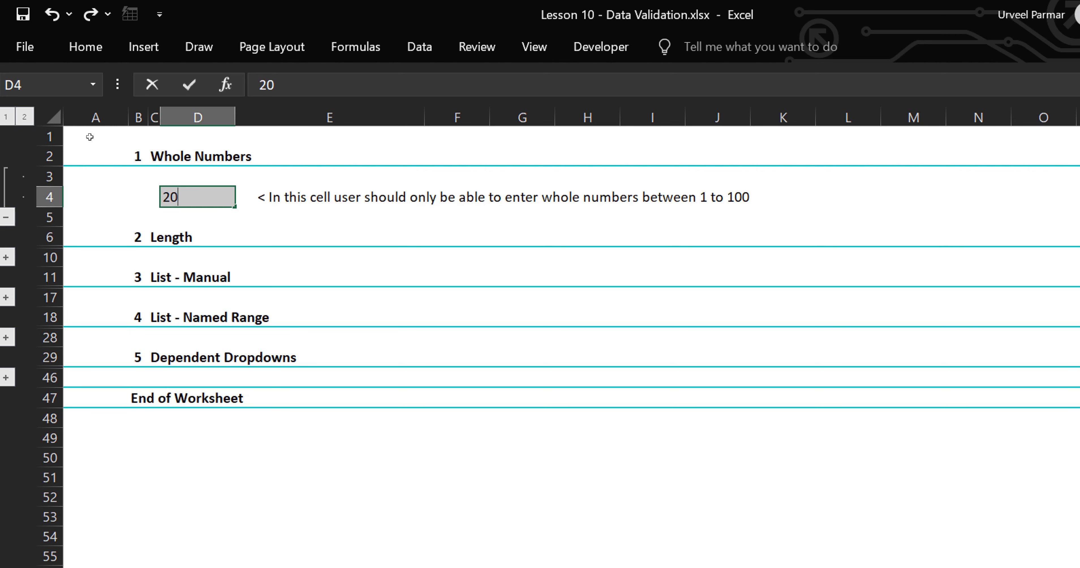
key("Return")
key("Up")
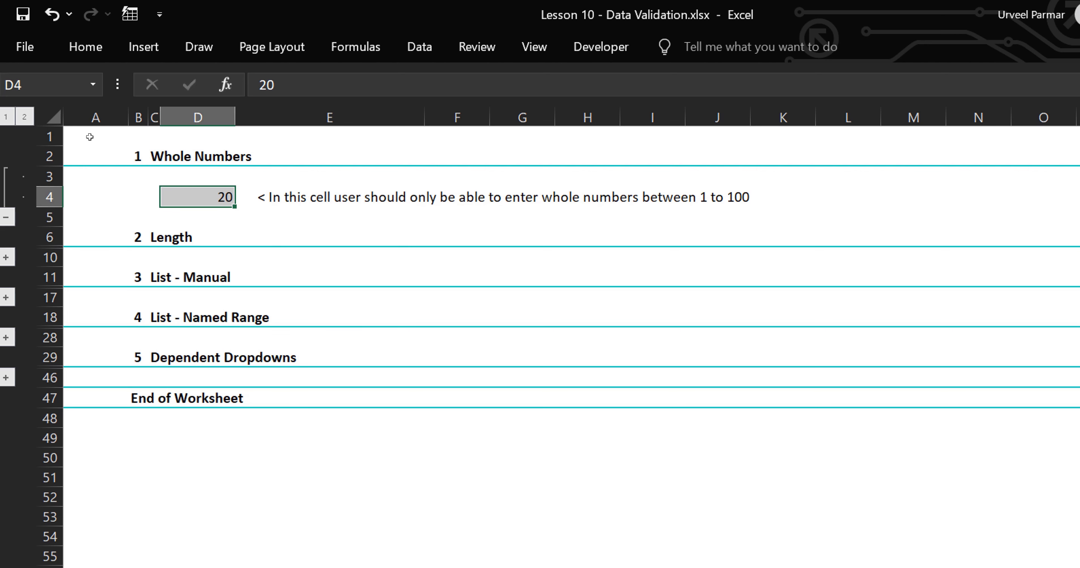
type("101")
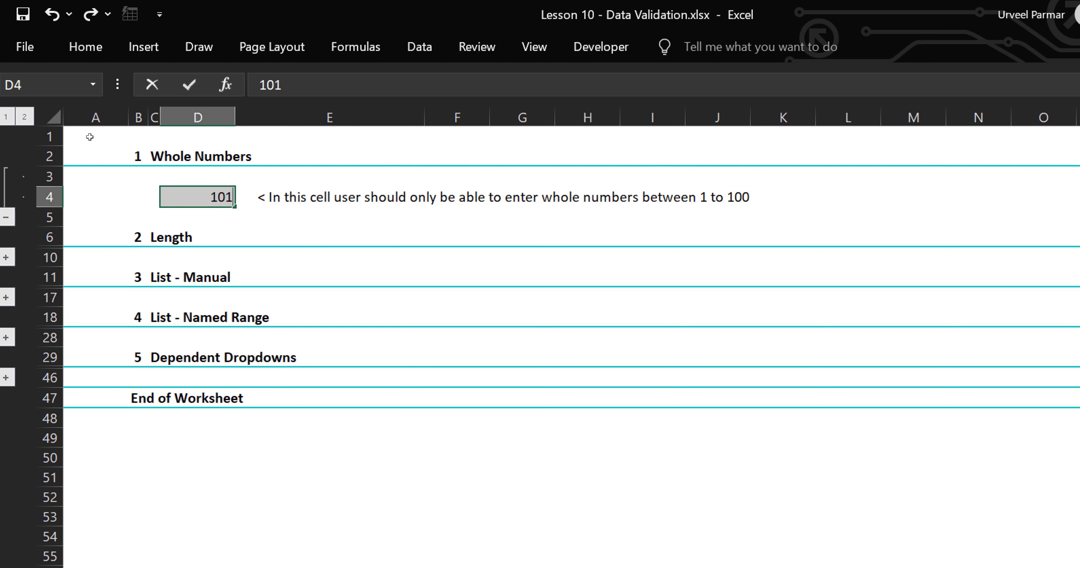
key("Return")
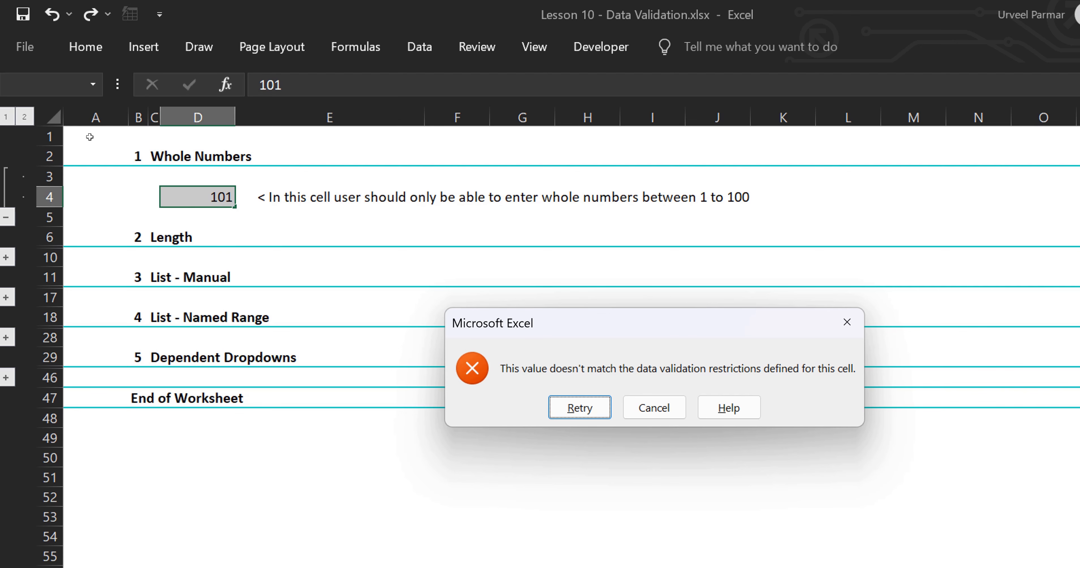
key("Return")
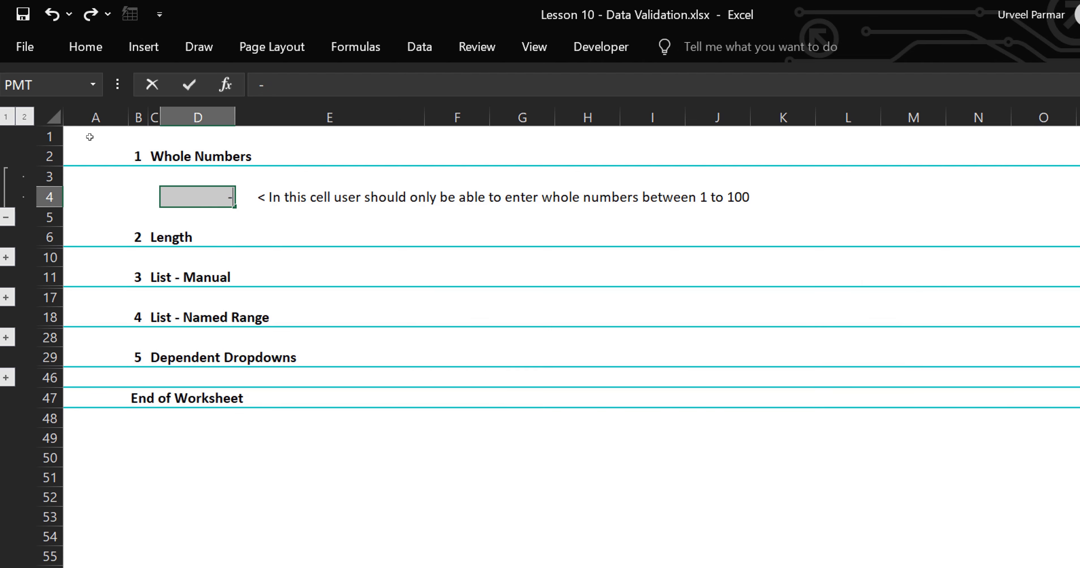
Try entering -20 in D4 and cancel the rejected entry.
type("-20")
key("Return")
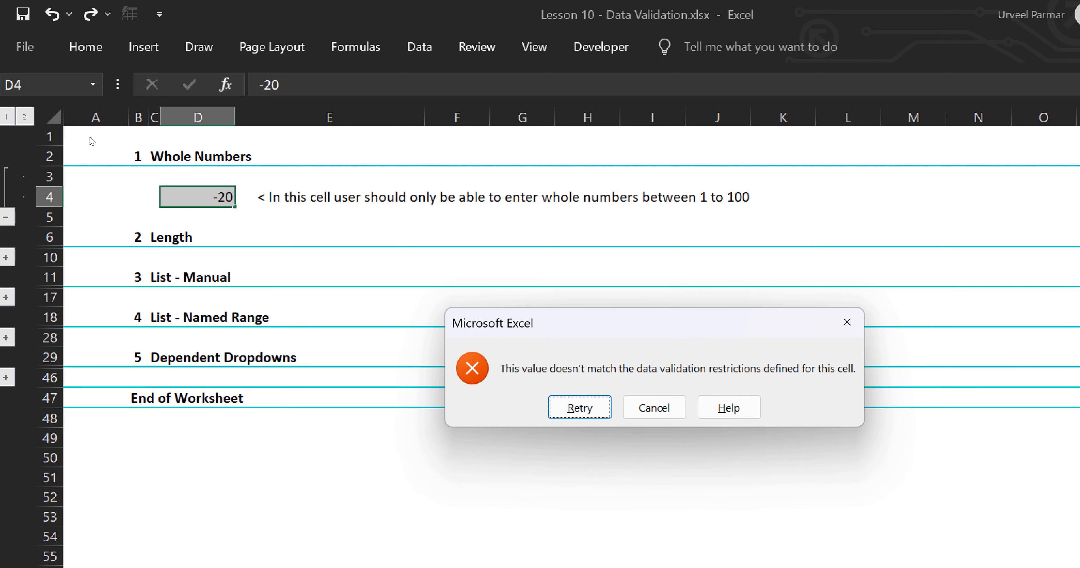
key("Tab")
key("Return")
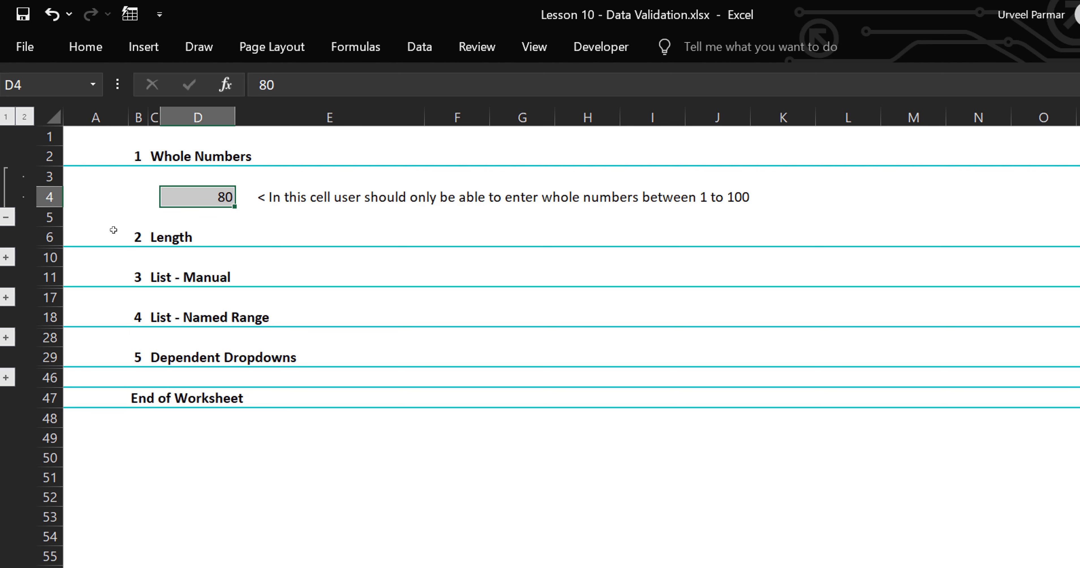
Expand the Length section's rows 7–9 and select input cell D8.
left_click(7, 257)
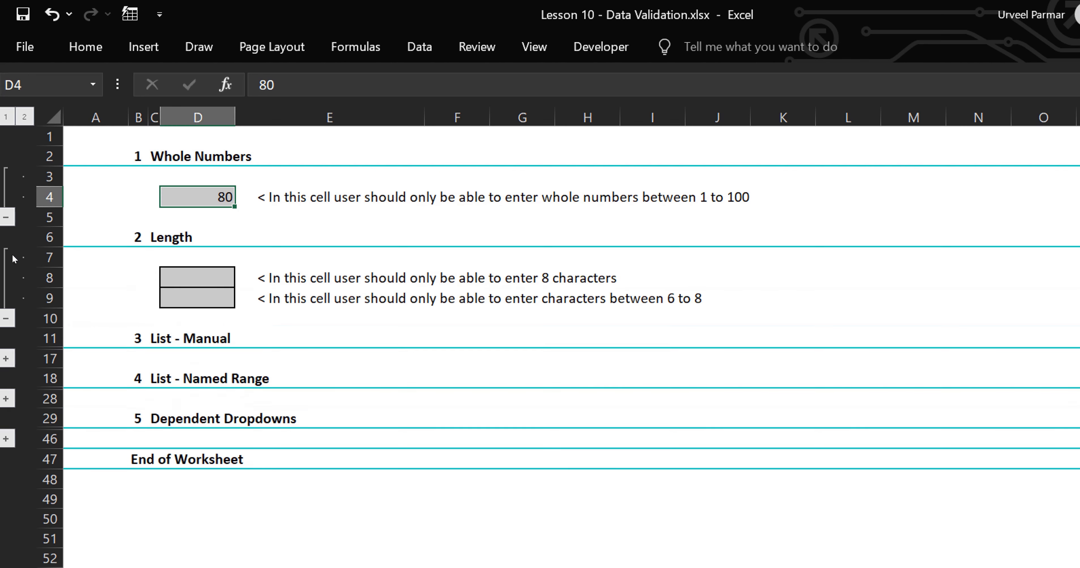
left_click(169, 272)
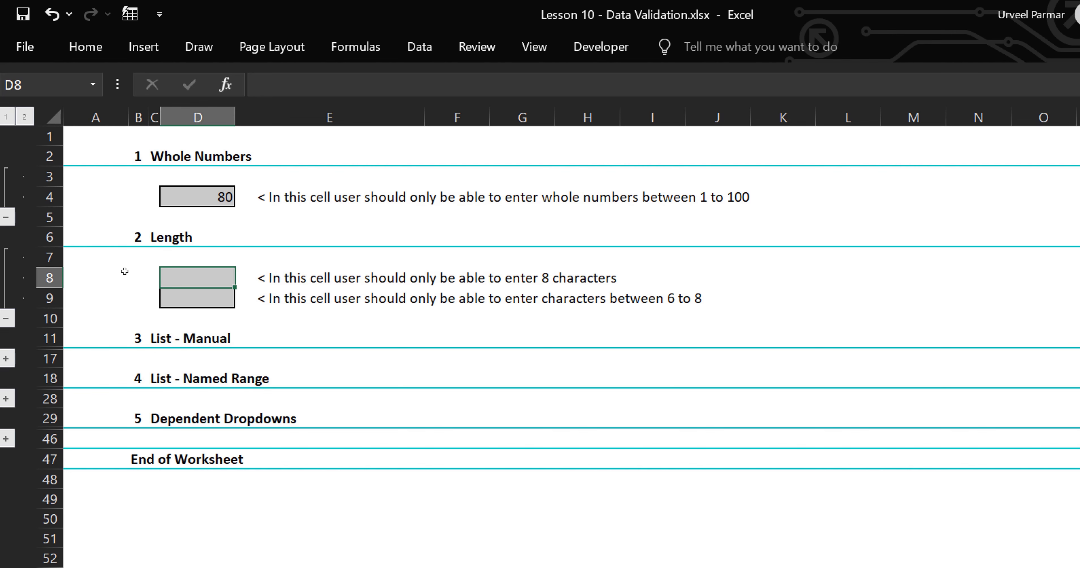
In D8's Data Validation, allow Text length equal to 8.
key("alt")
key("a")
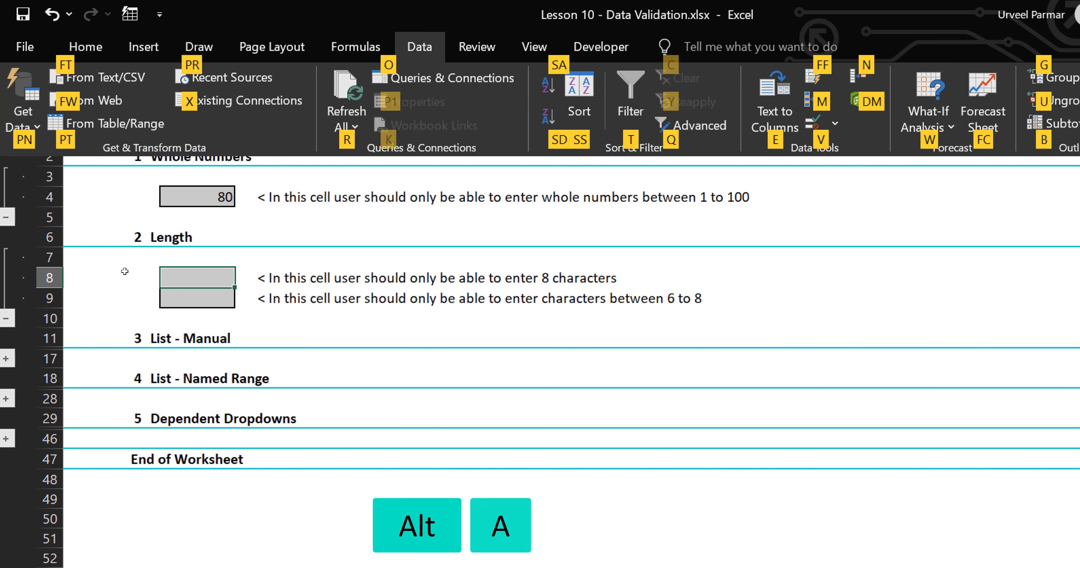
key("v")
key("v")
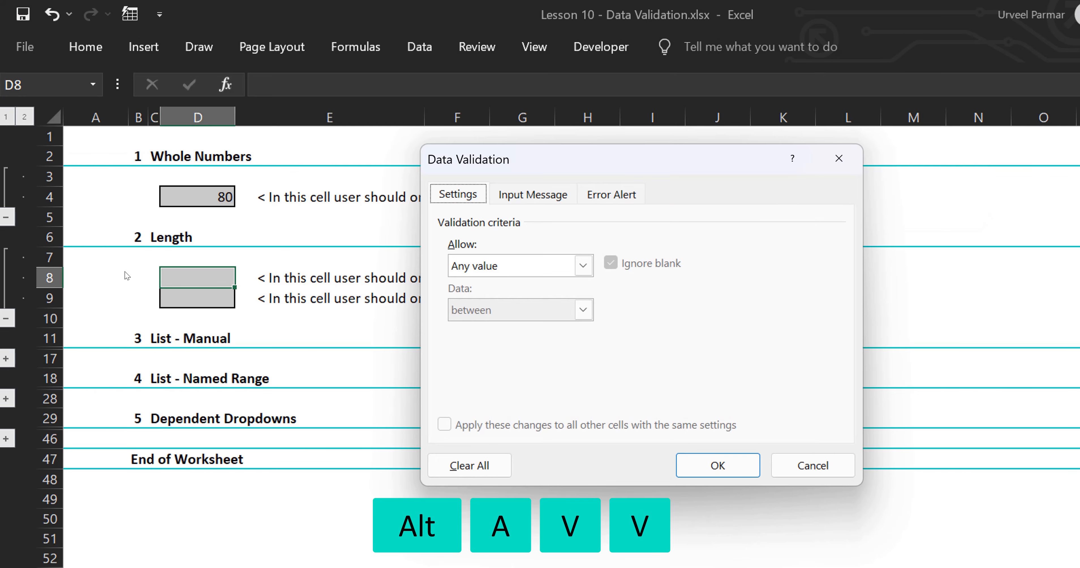
key("alt+Down")
key("Down")
key("Down")
key("Down")
key("Down")
key("Down")
key("Down")
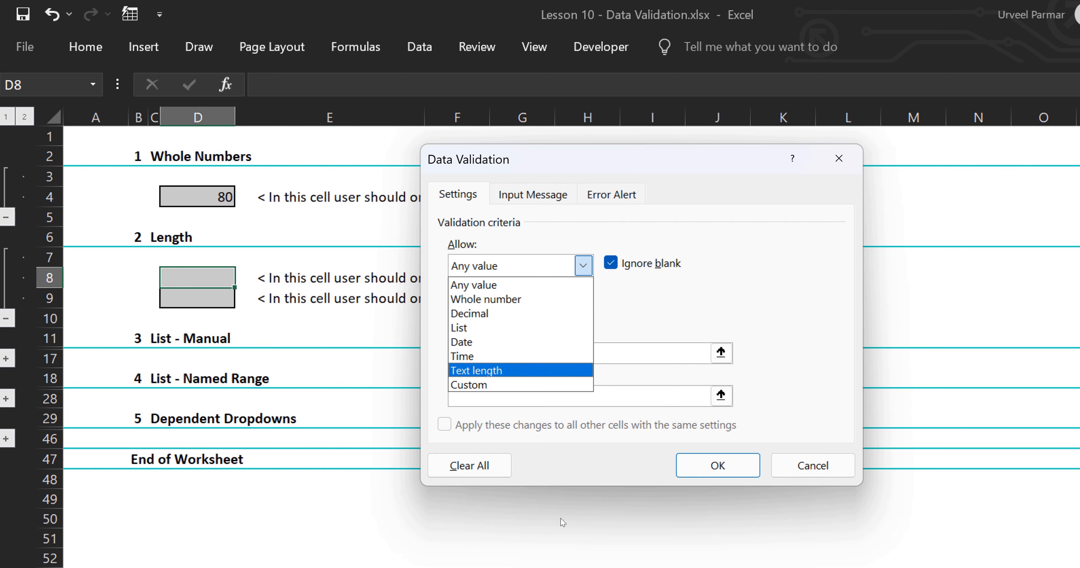
key("Return")
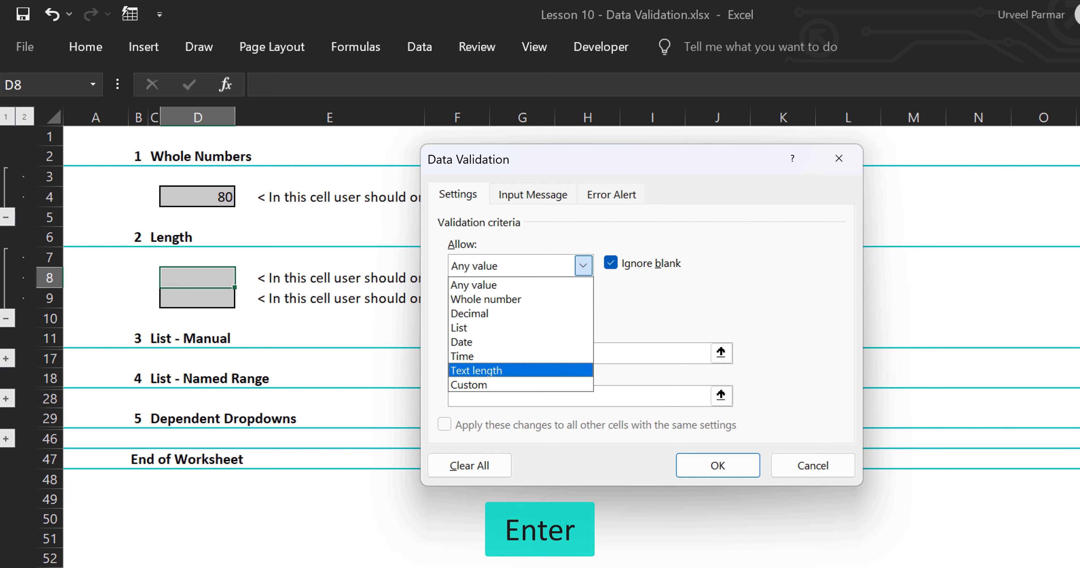
key("alt+d")
key("alt+Down")
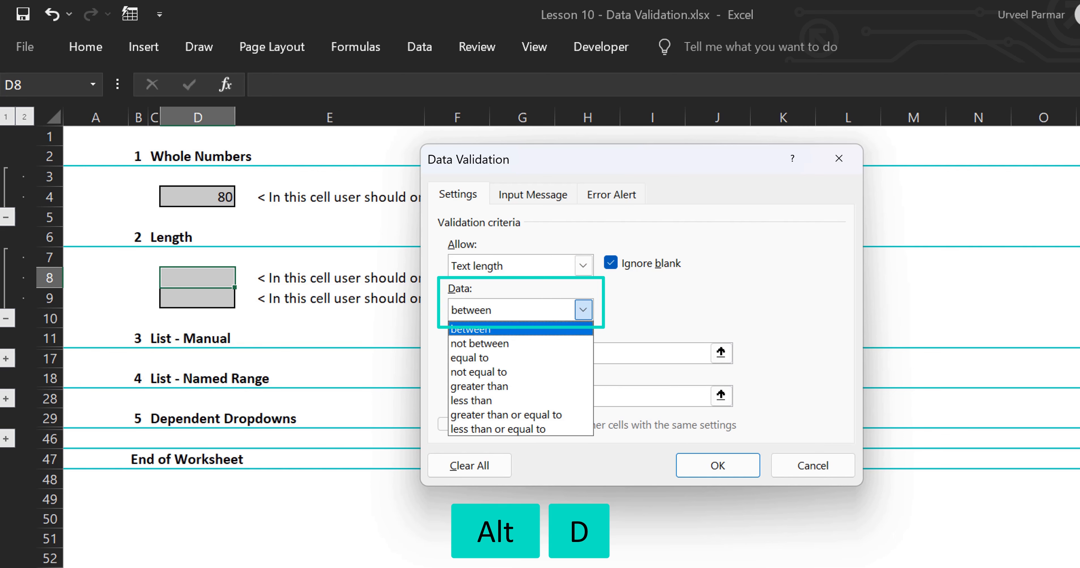
key("Down")
key("Down")
key("Return")
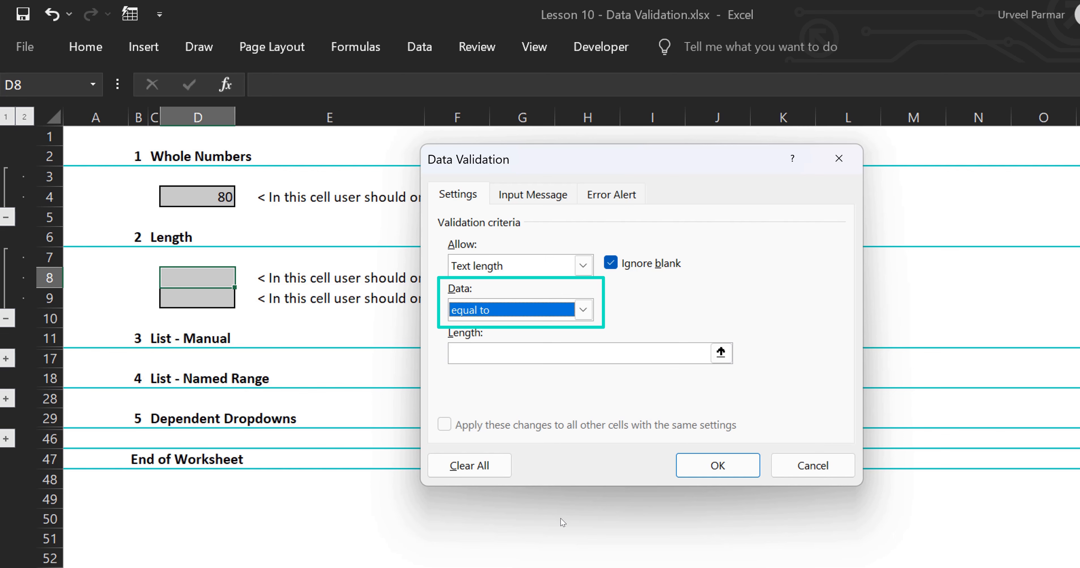
key("alt+l")
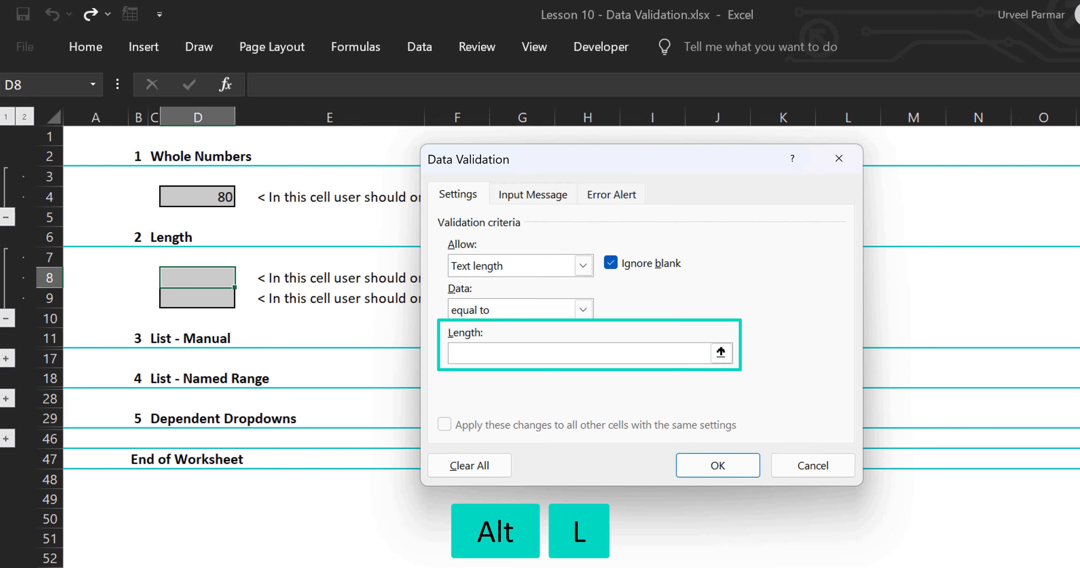
type("8")
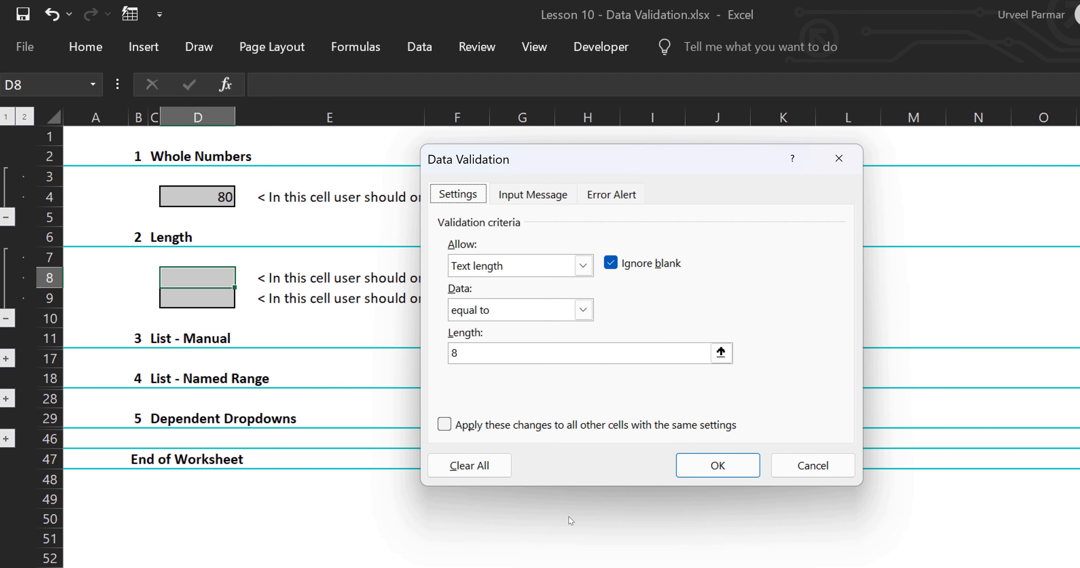
Add input message title 'Password' with text 'Please enter 8 characters only'.
left_click(541, 196)
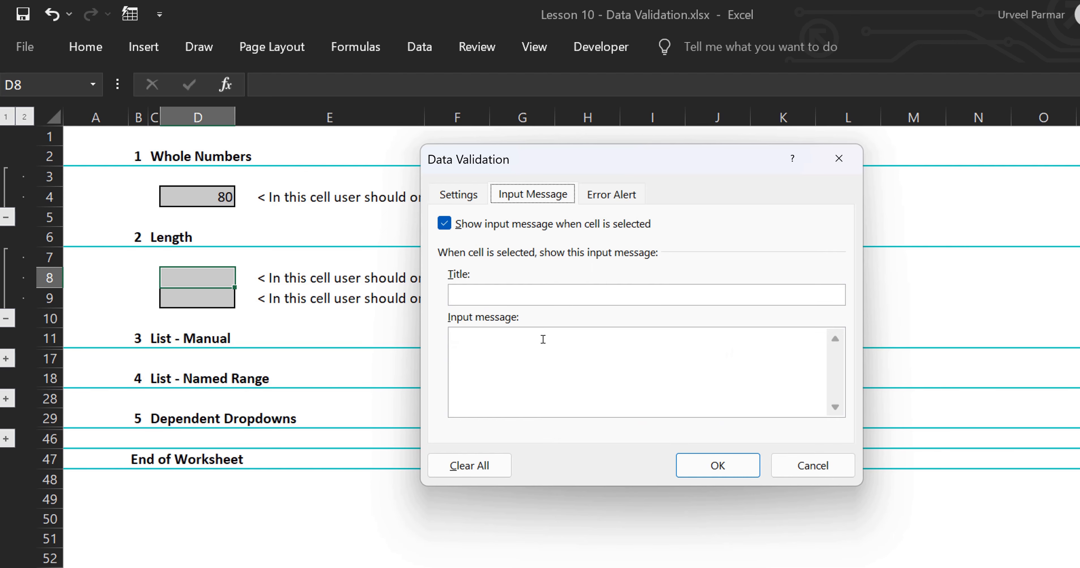
left_click(522, 300)
type("Pass")
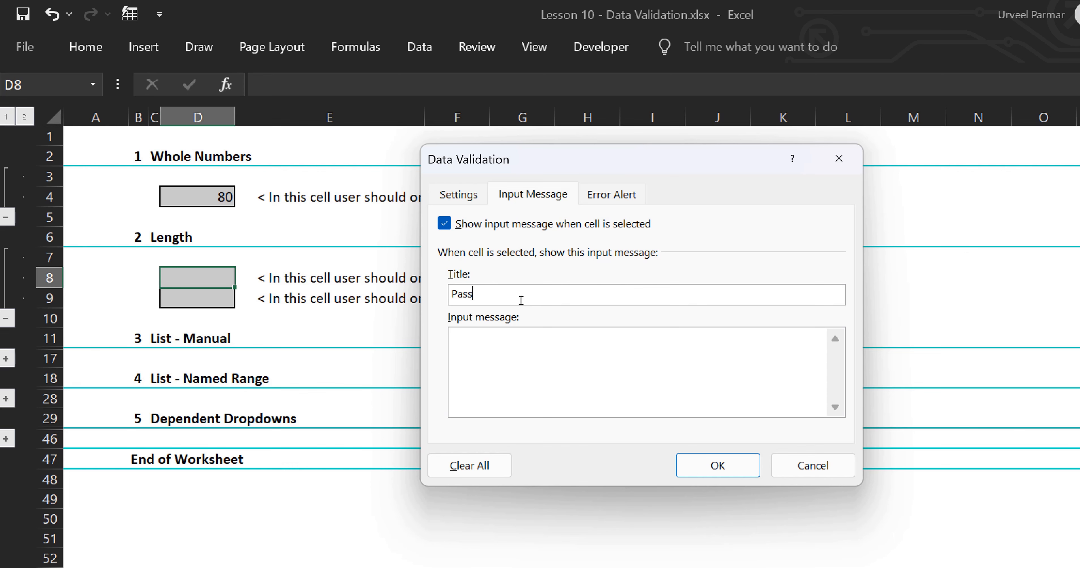
type("word")
key("Tab")
type("Please enter 8 charac")
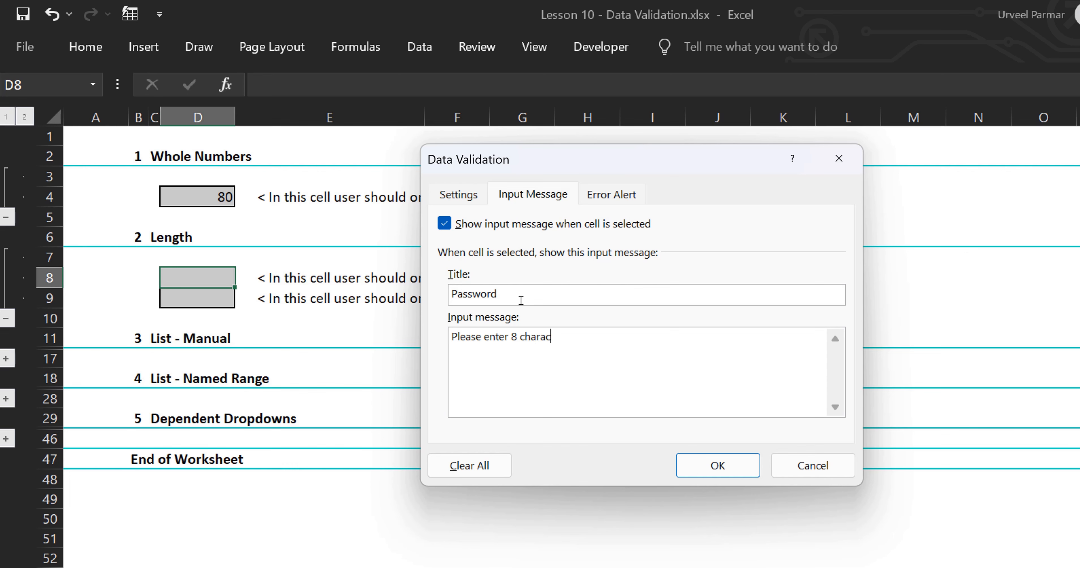
type("ters only")
left_click(602, 204)
Add a Stop alert titled 'Password' reading 'Length does not match 8 characters.' and apply.
left_click(650, 296)
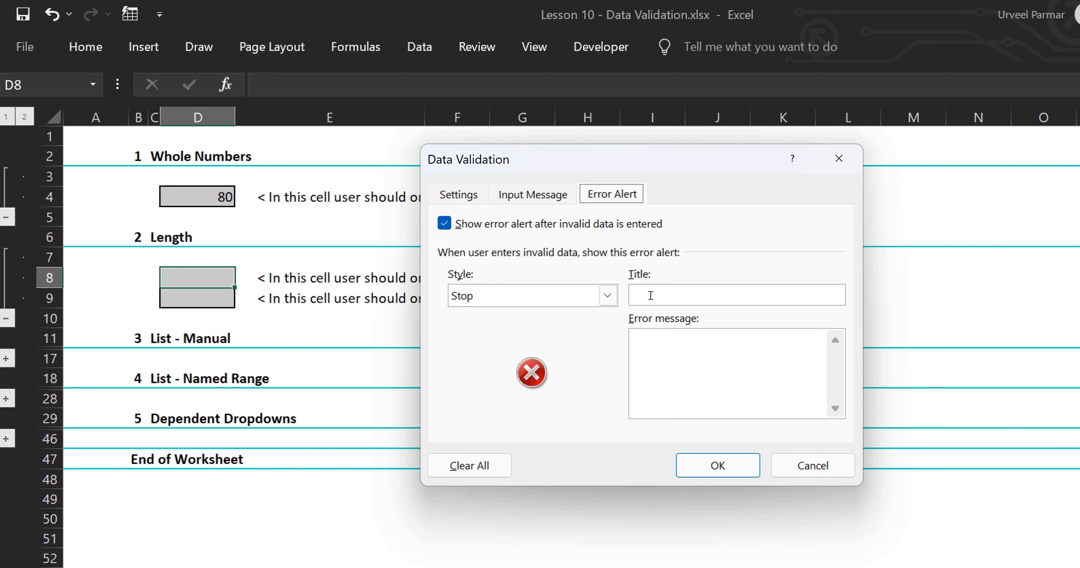
type("Password")
left_click(659, 340)
type("Lent")
key("BackSpace")
type("gth ")
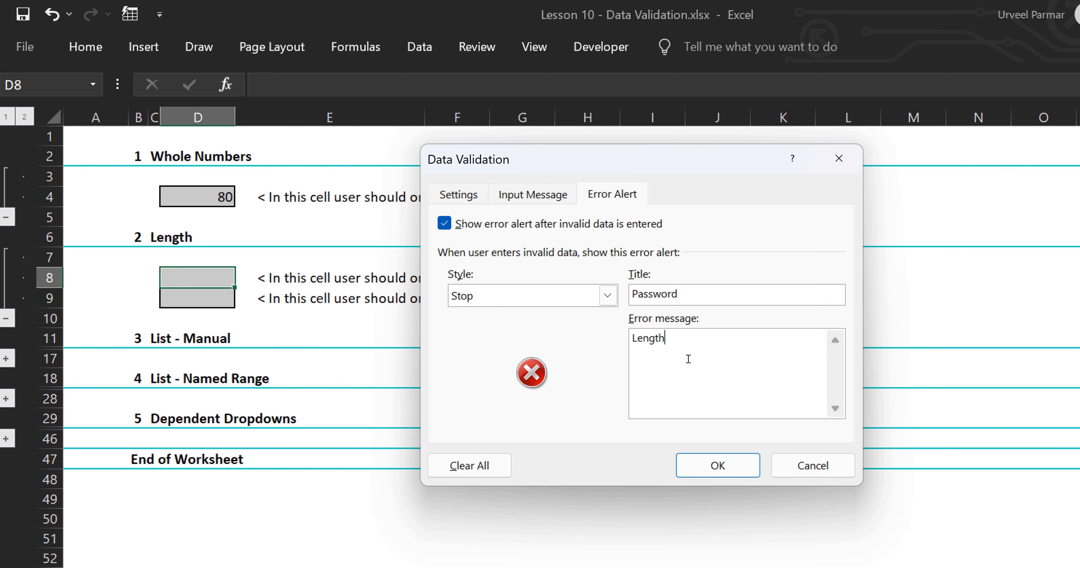
type("does not match 8 char")
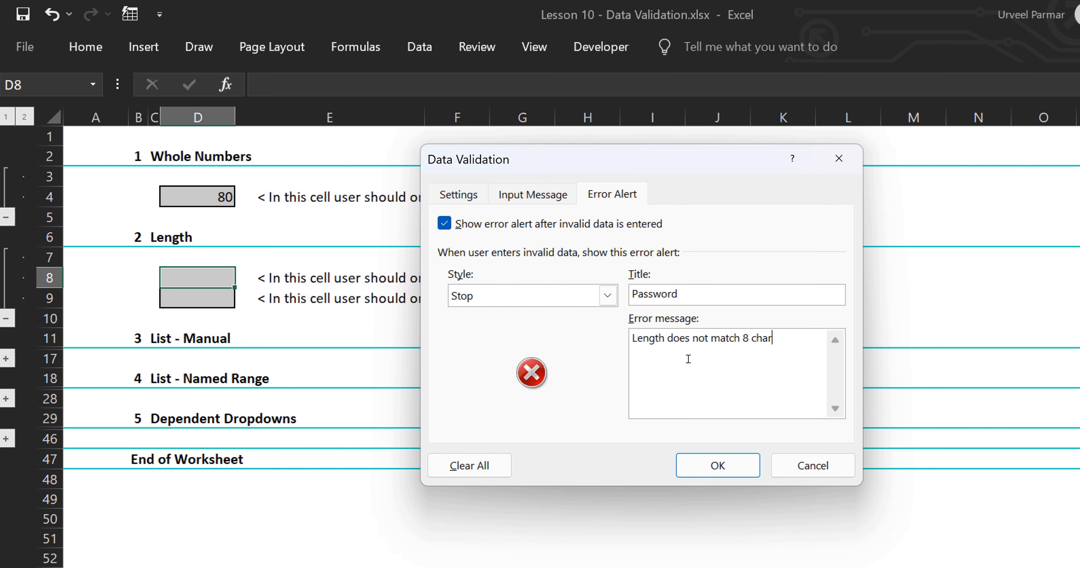
type("acters.")
left_click(480, 197)
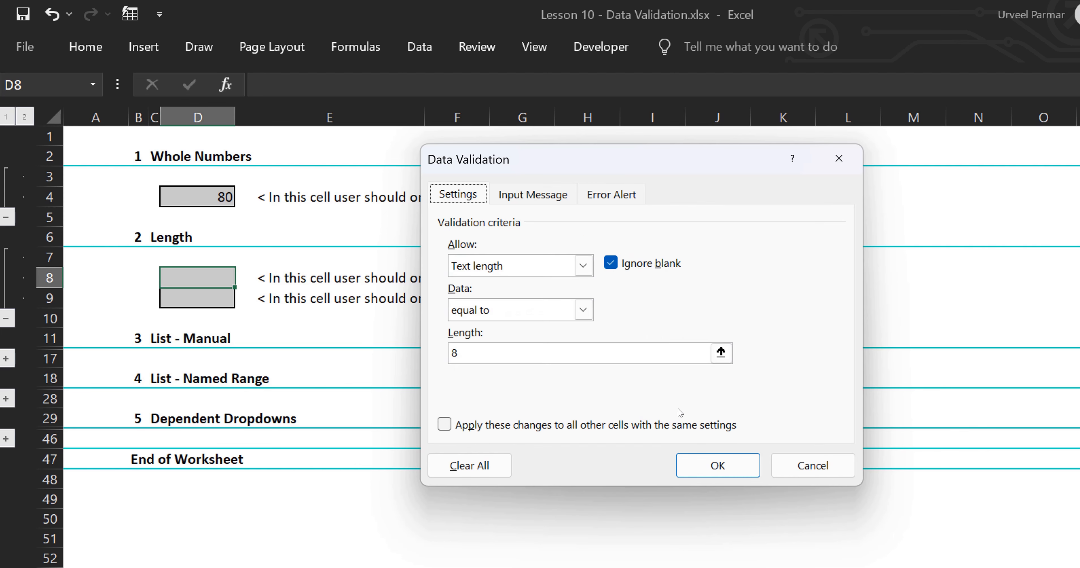
left_click(706, 464)
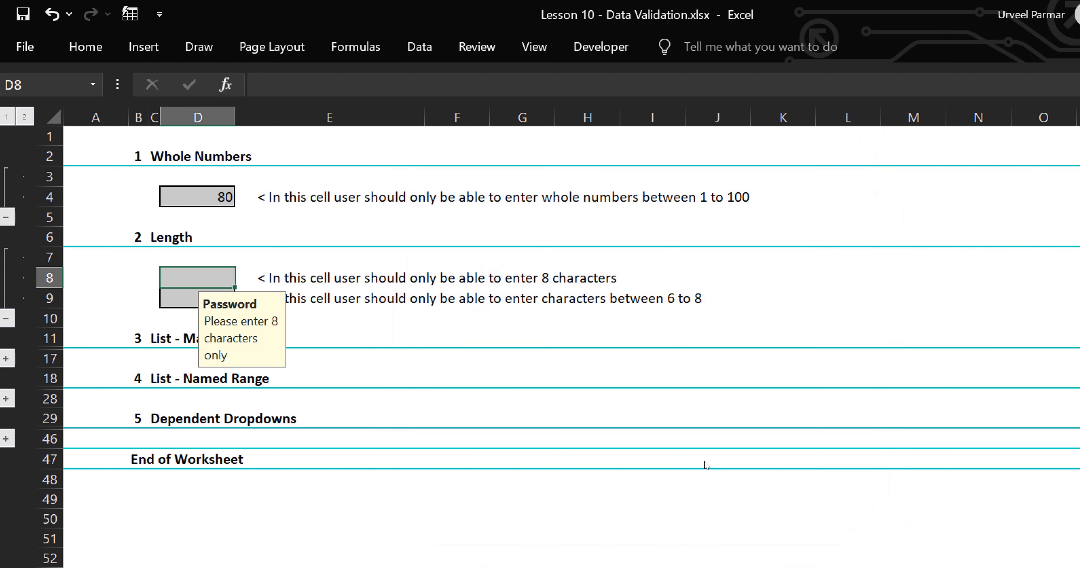
Enter 12345678 in D8, which the 8-character rule accepts.
left_click(341, 287)
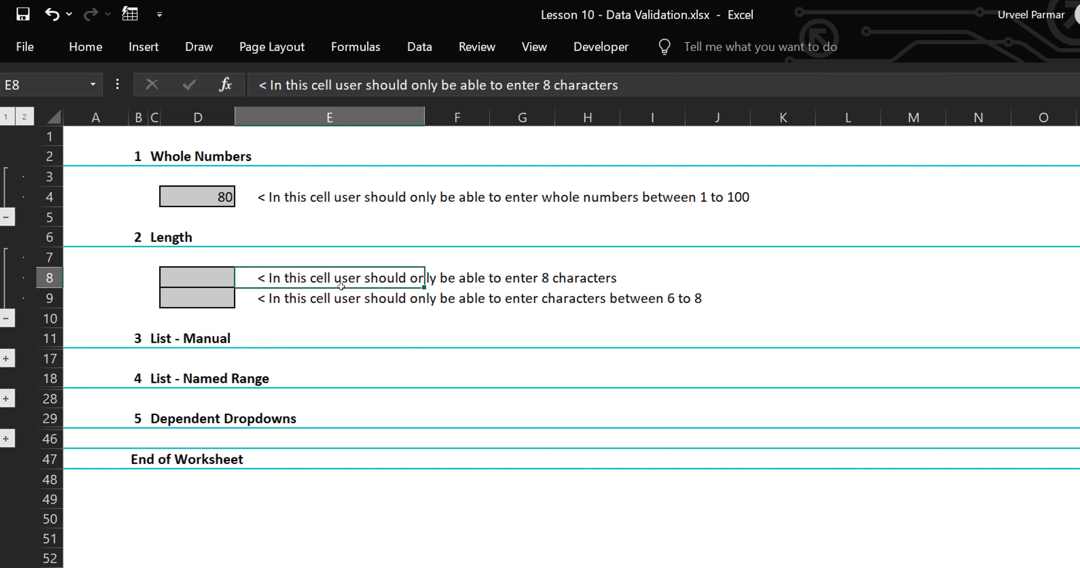
left_click(167, 274)
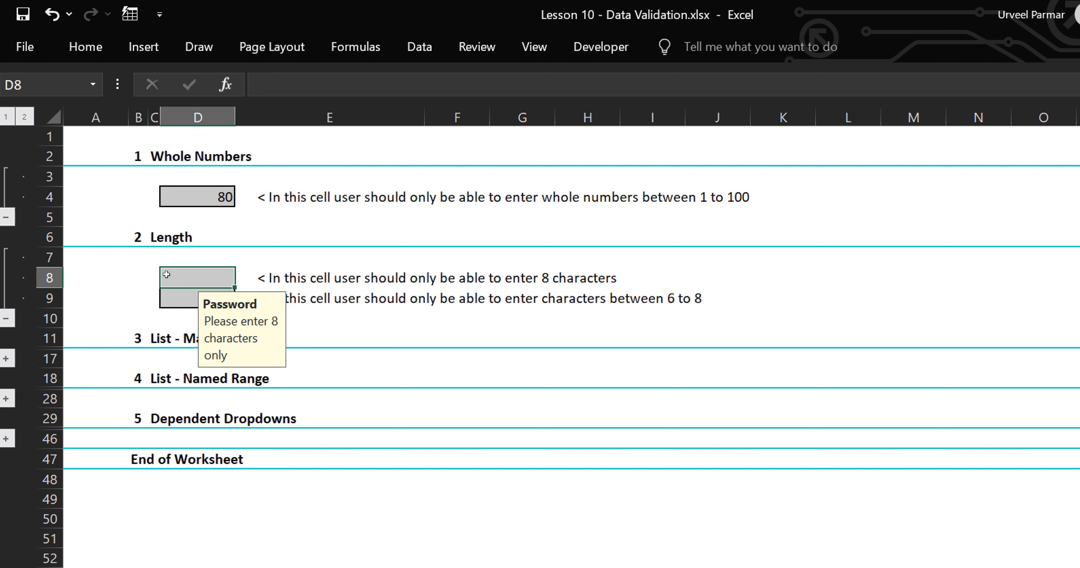
type("12345678")
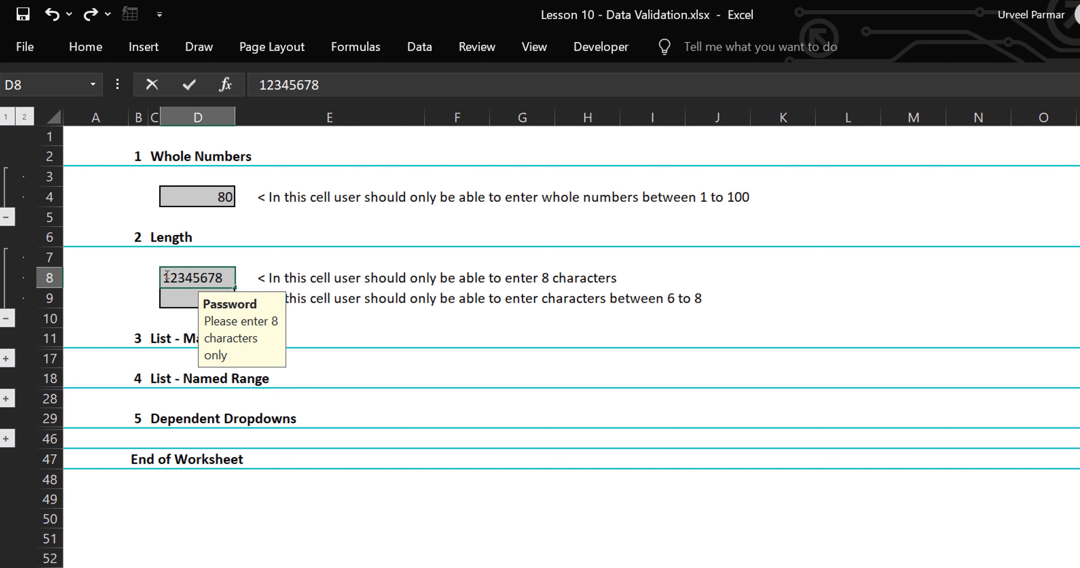
key("Return")
Edit D8 to 123456780, then cancel the rejected entry and dismiss the input message.
key("Up")
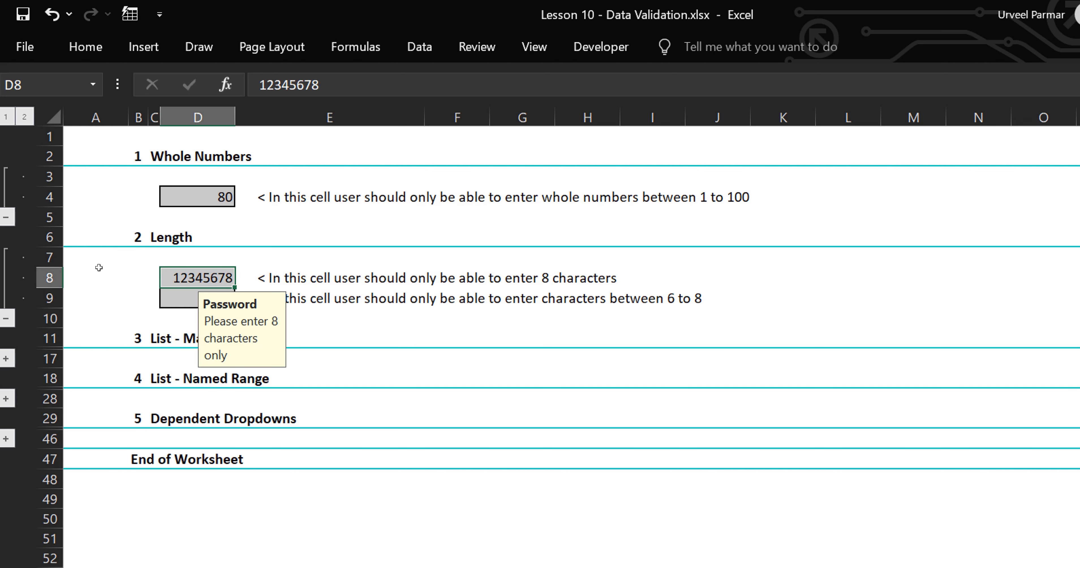
key("F2")
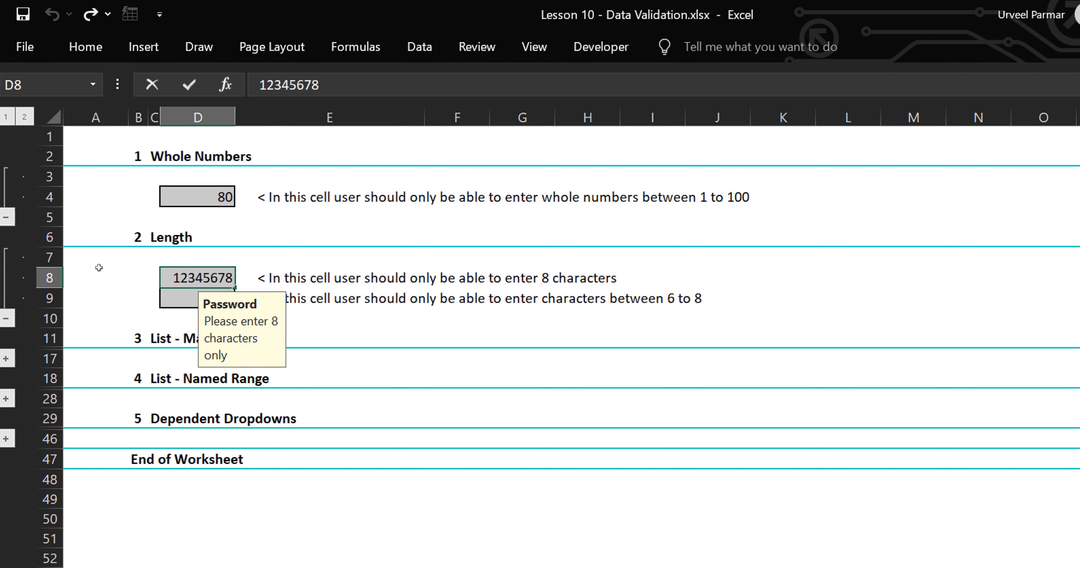
type("0")
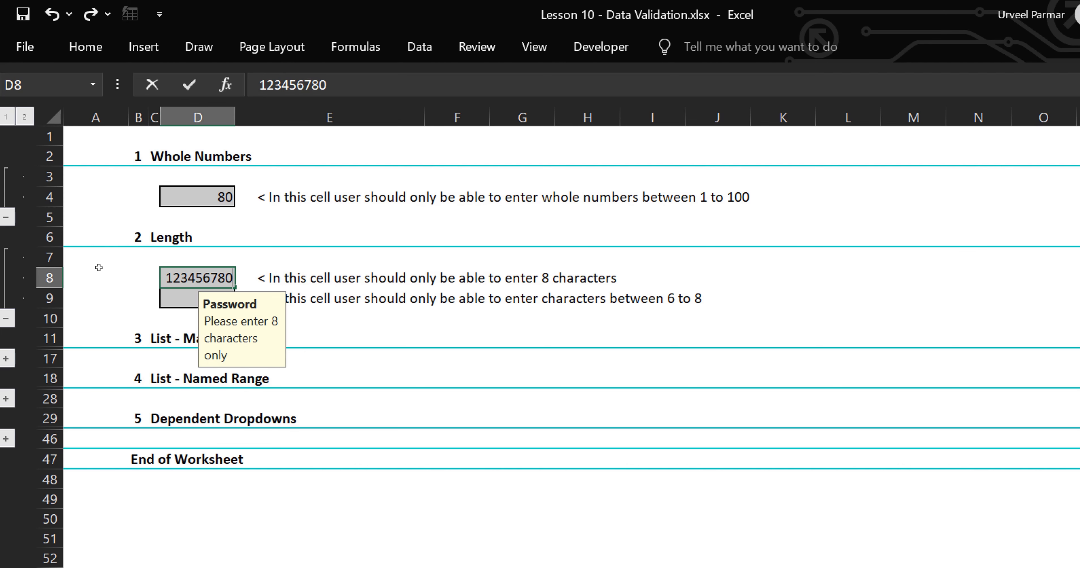
key("Return")
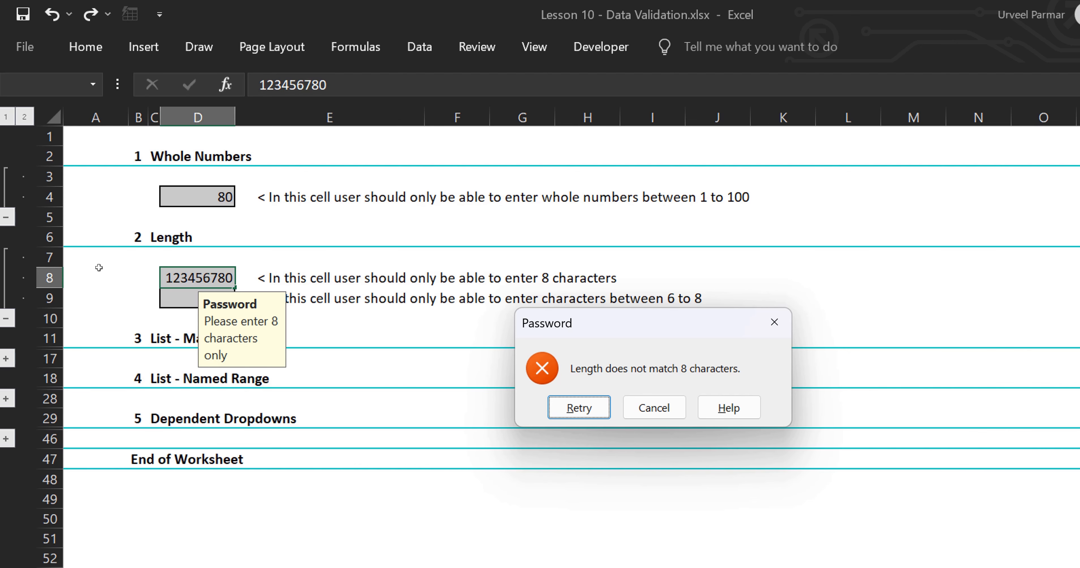
left_click(640, 399)
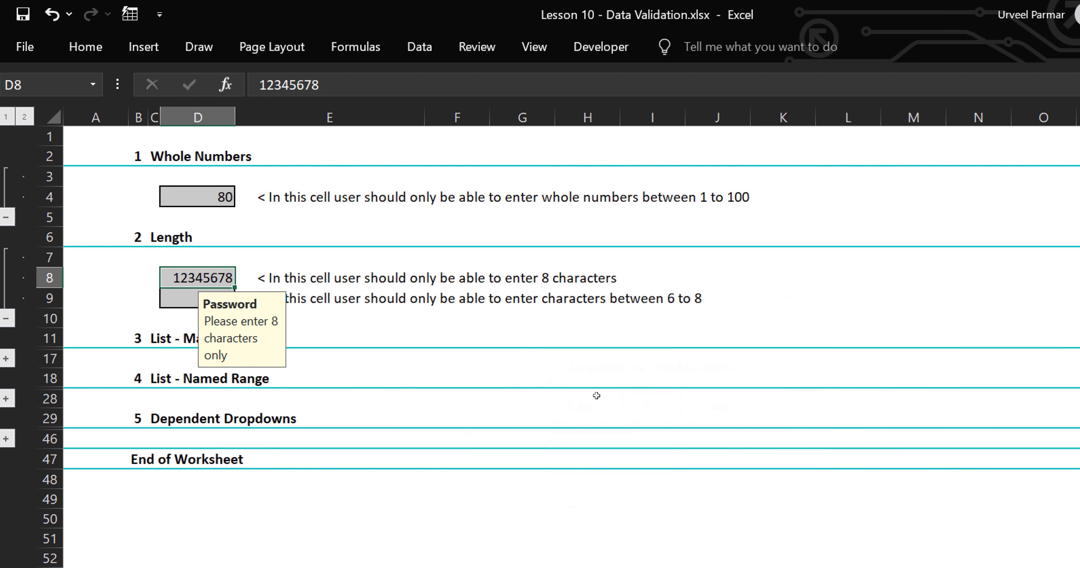
key("Escape")
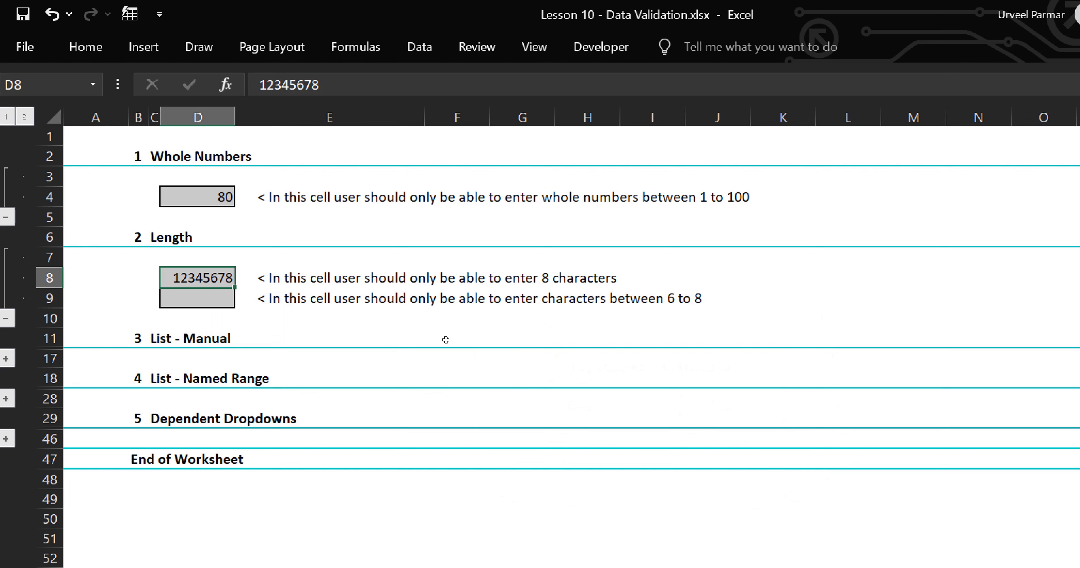
Select D9 and give it a Text length rule between 6 and 8 characters.
left_click(281, 303)
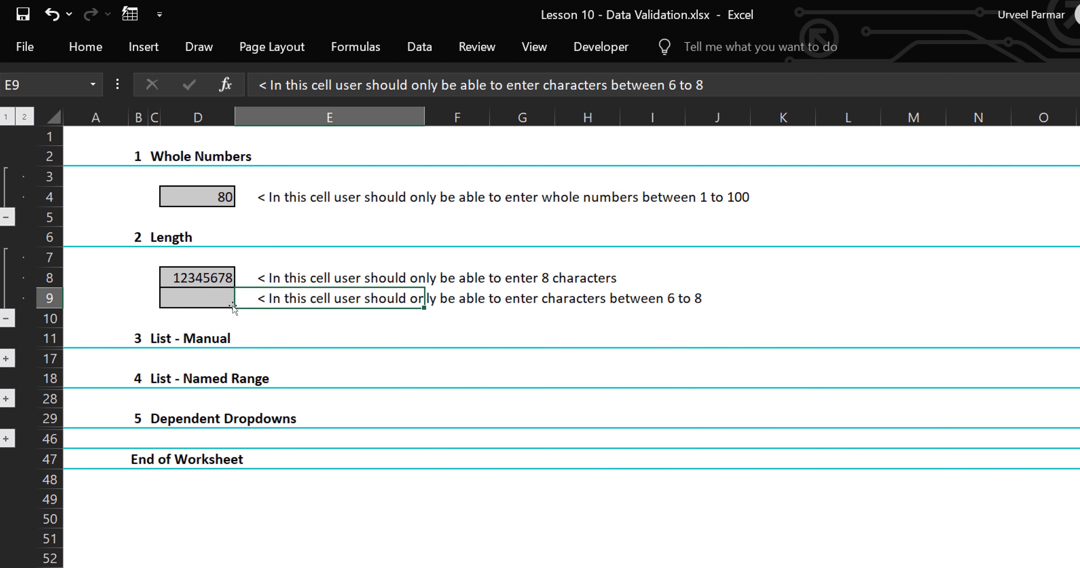
left_click(222, 302)
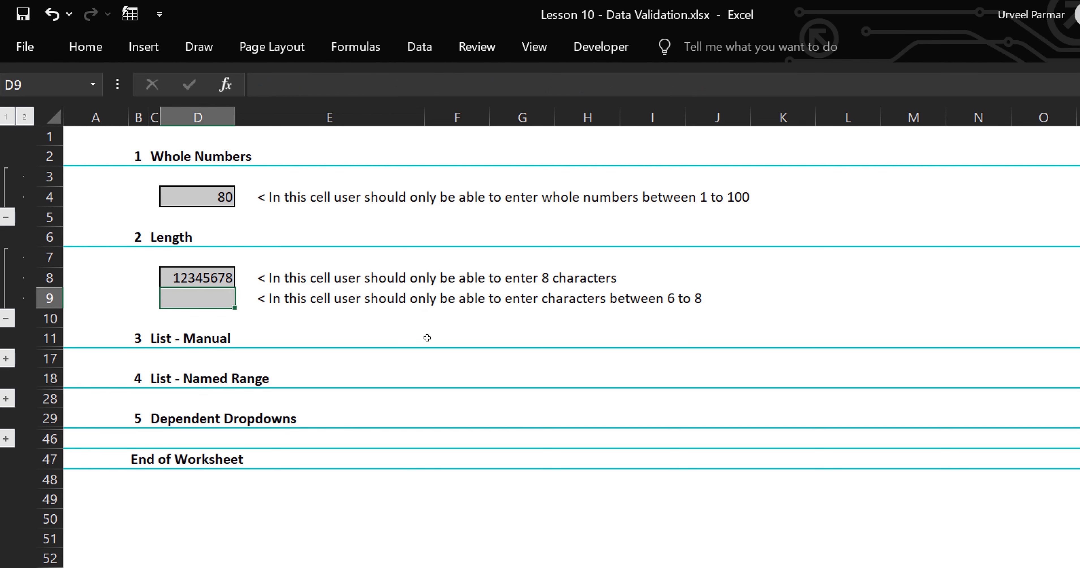
key("alt")
key("a")
key("v")
key("v")
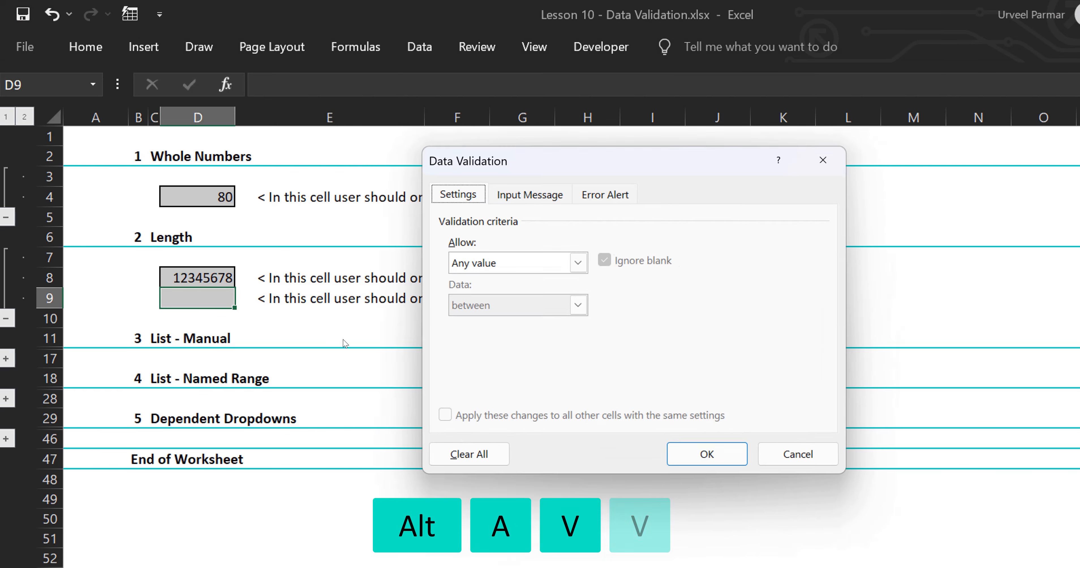
key("alt+a")
key("alt+Down")
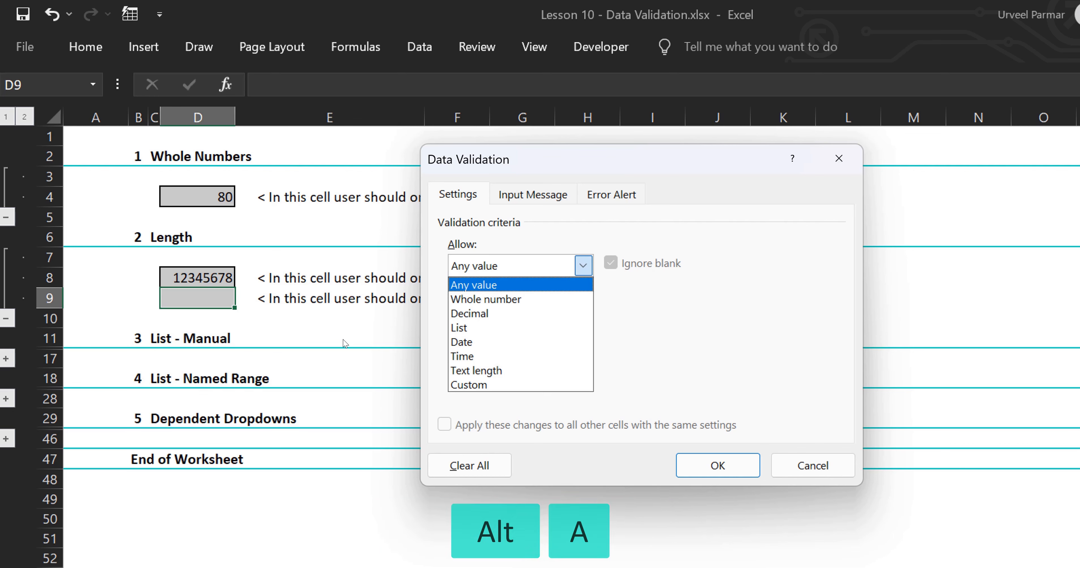
key("Down")
key("Down")
key("Down")
key("Down")
key("Down")
key("Down")
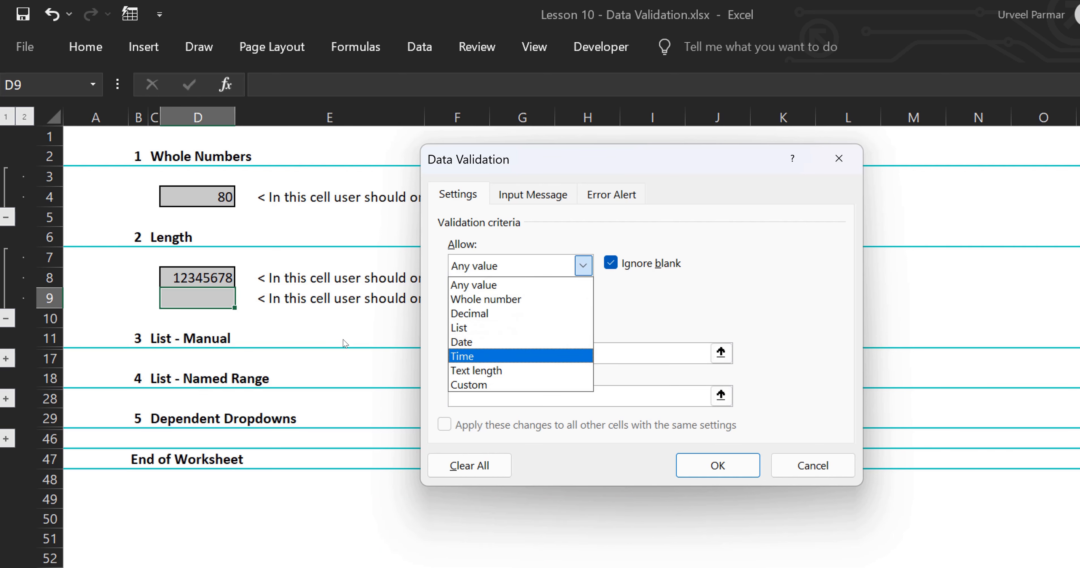
key("Return")
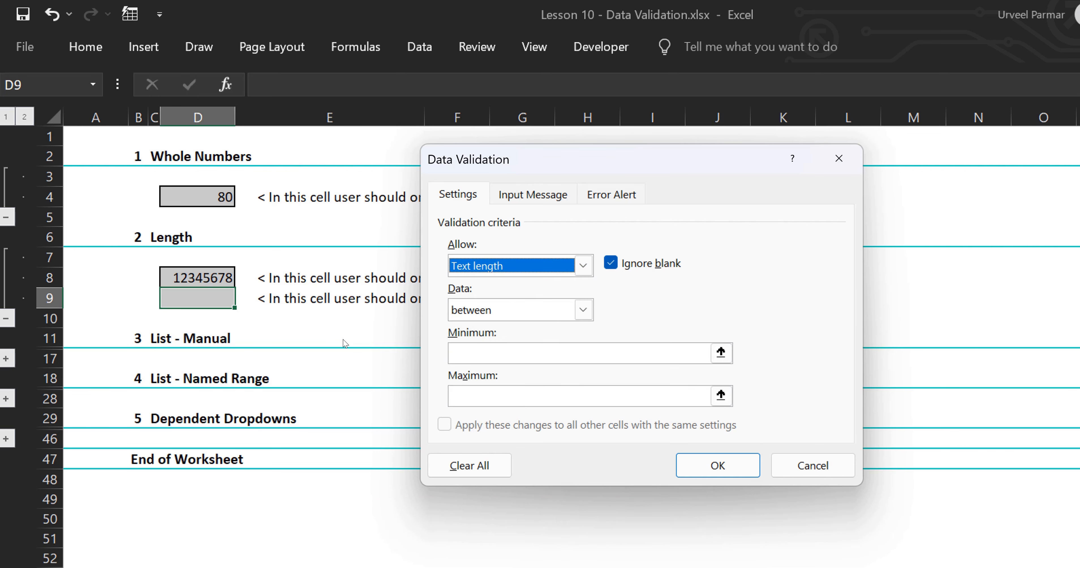
key("alt+m")
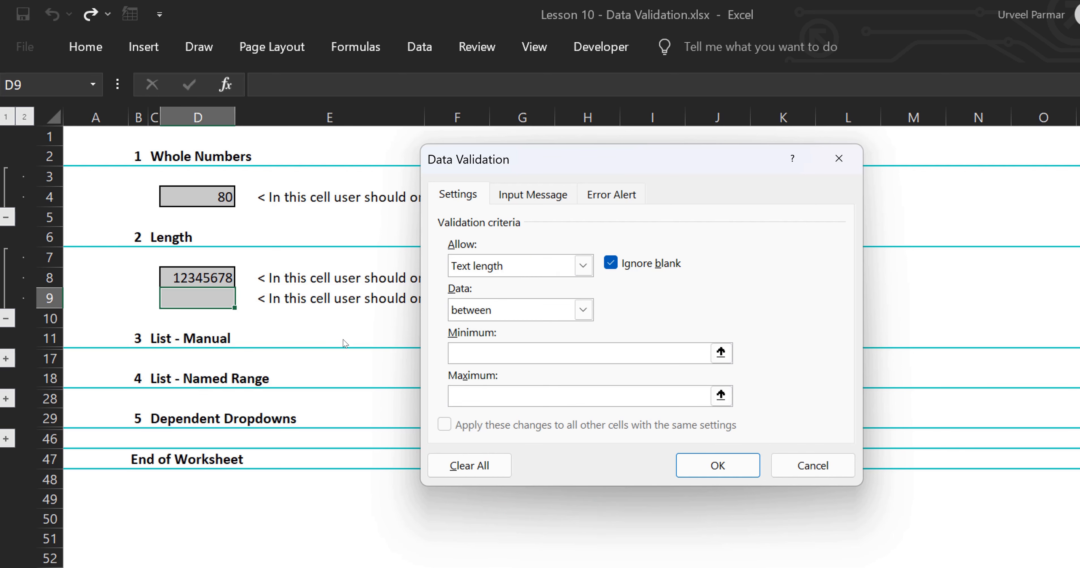
type("6")
key("alt+x")
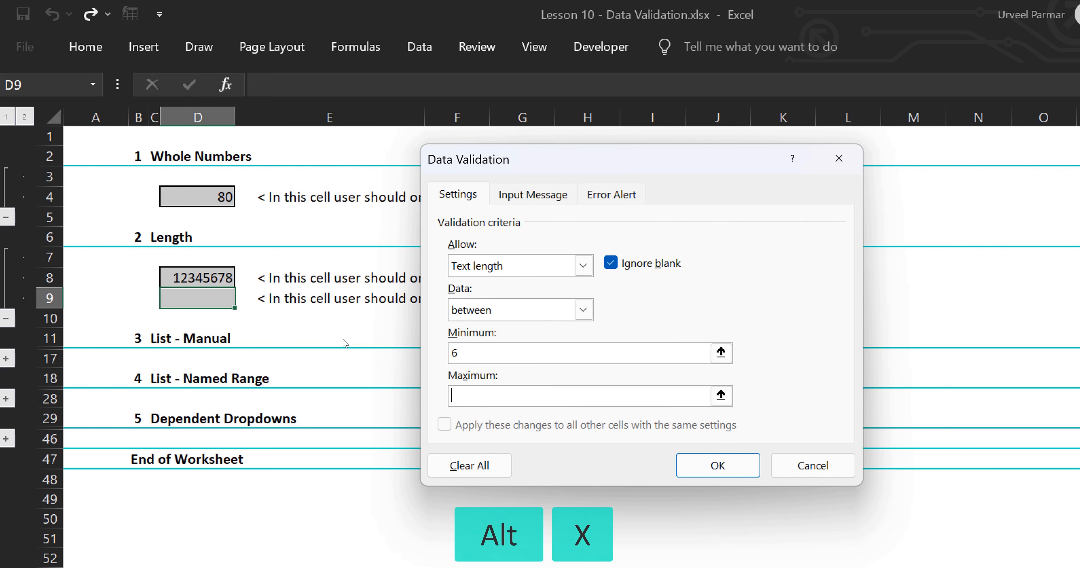
type("8")
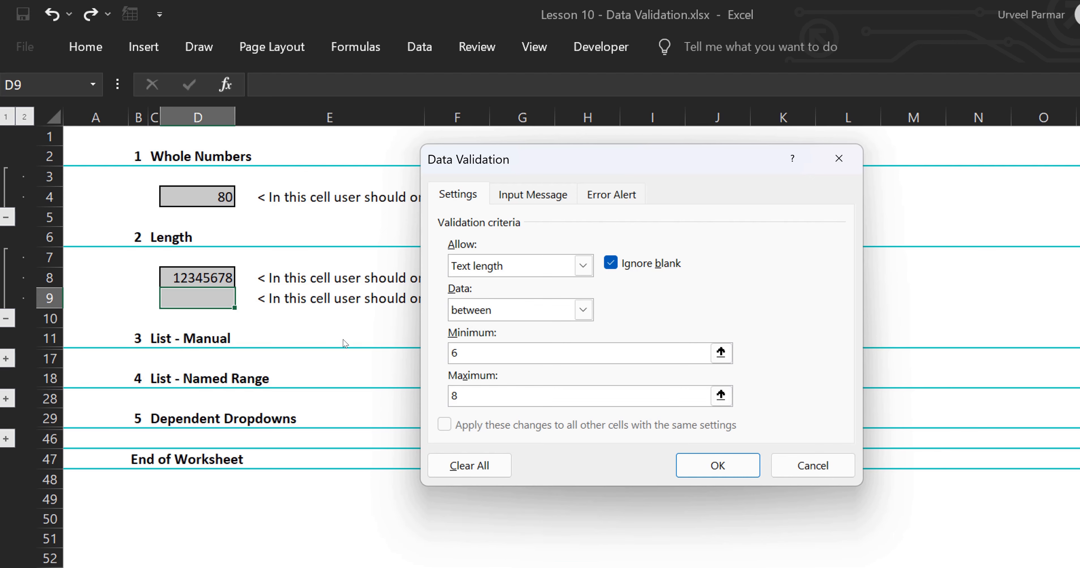
key("Return")
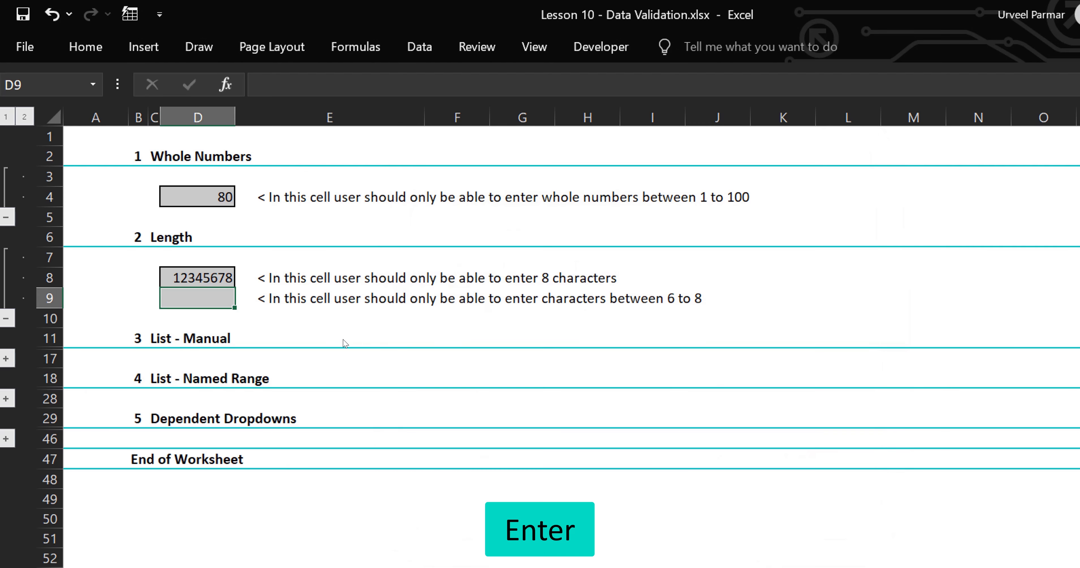
Try 123 and 123456789 in D9, cancelling each rejected entry.
type("123")
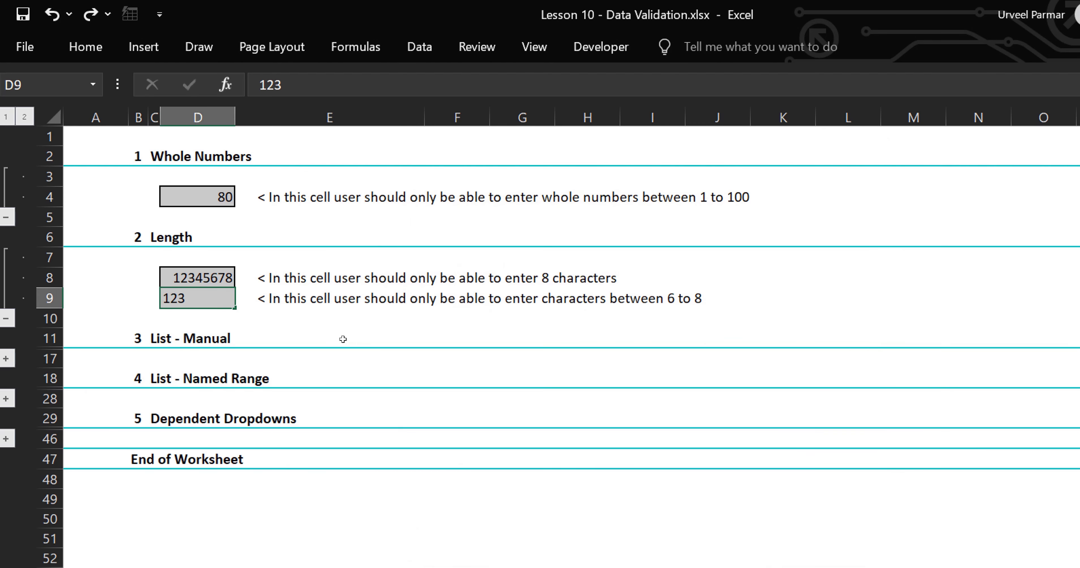
key("Return")
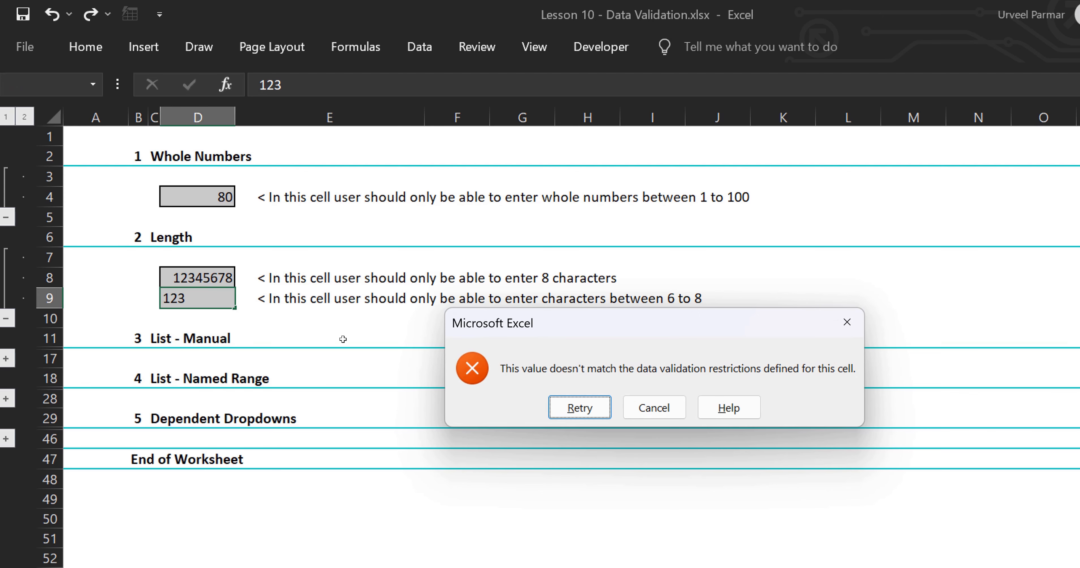
key("Tab")
key("Return")
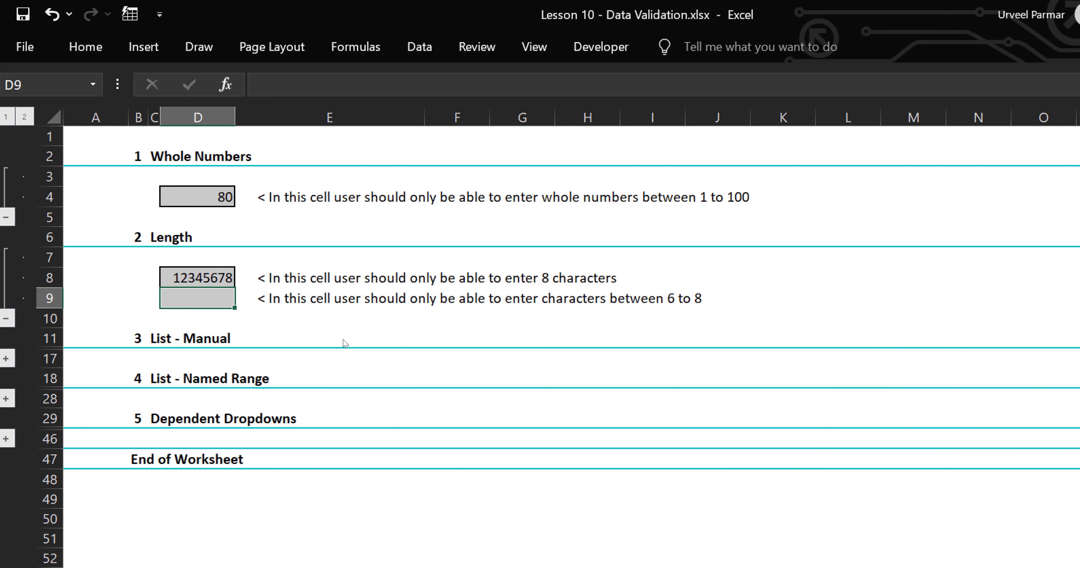
type("123456789")
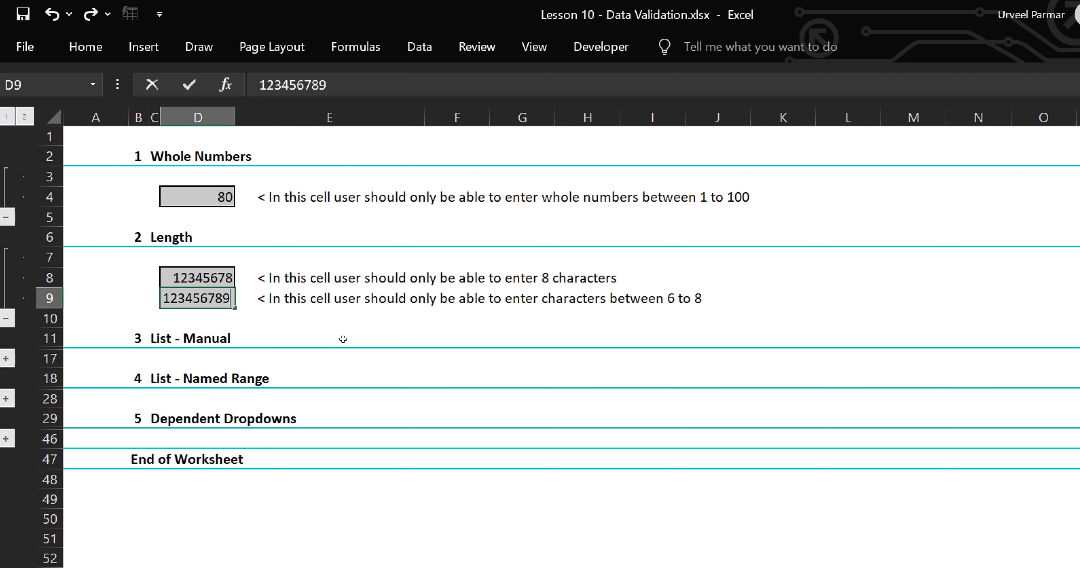
key("Return")
key("Tab")
key("Return")
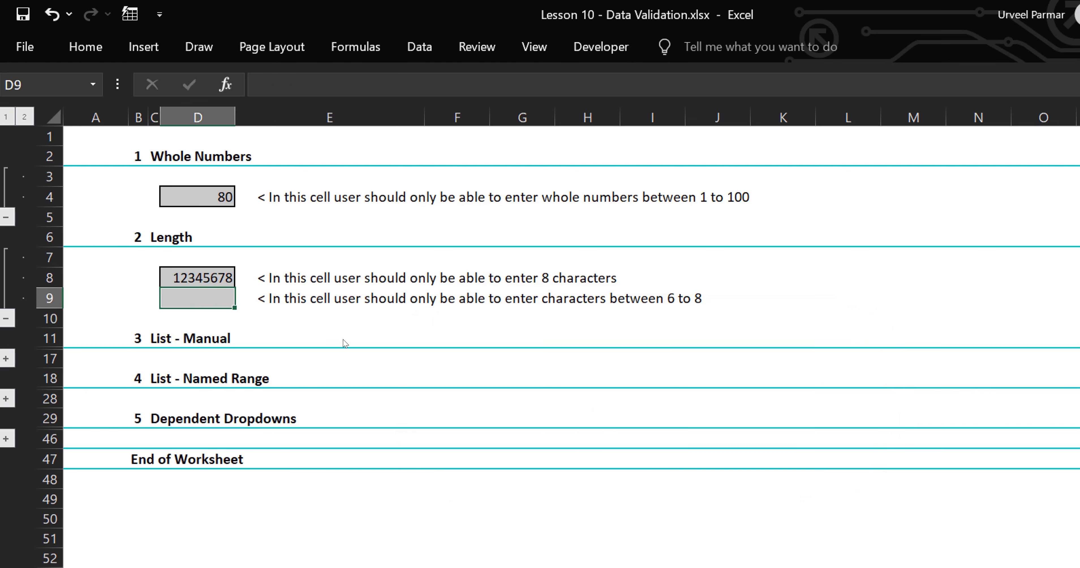
Enter 1234567 in D9 and return to the cell to check it.
type("1234567")
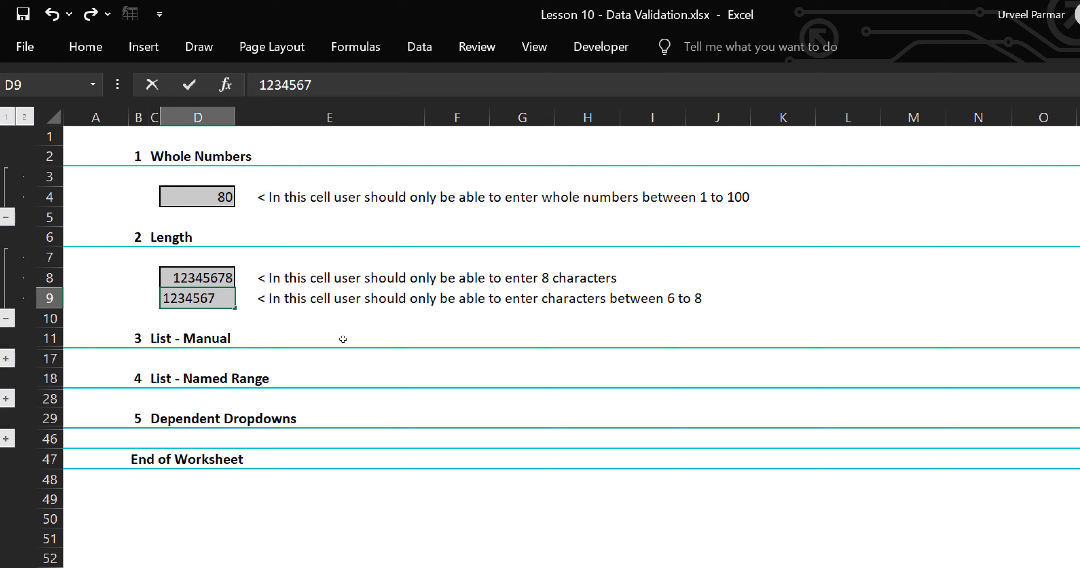
key("Return")
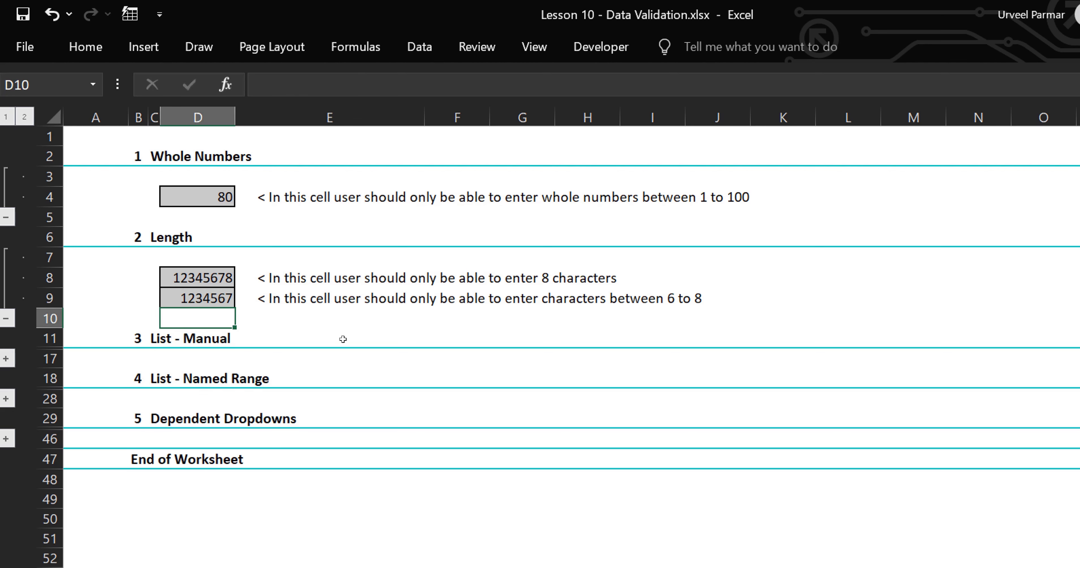
key("Up")
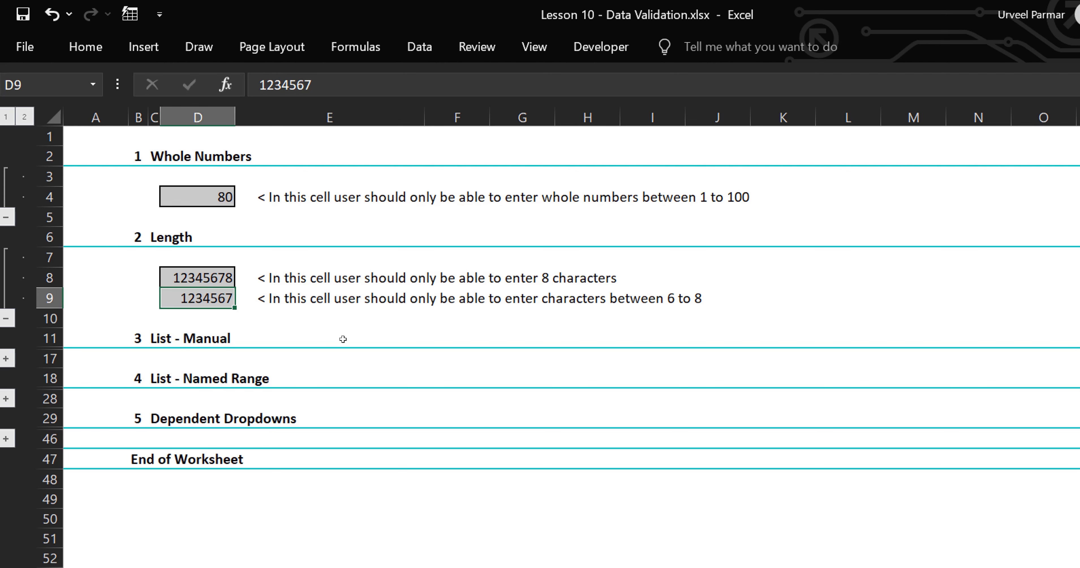
Expand the List - Manual section and inspect D13 and its Yes/No source cells.
left_click(6, 358)
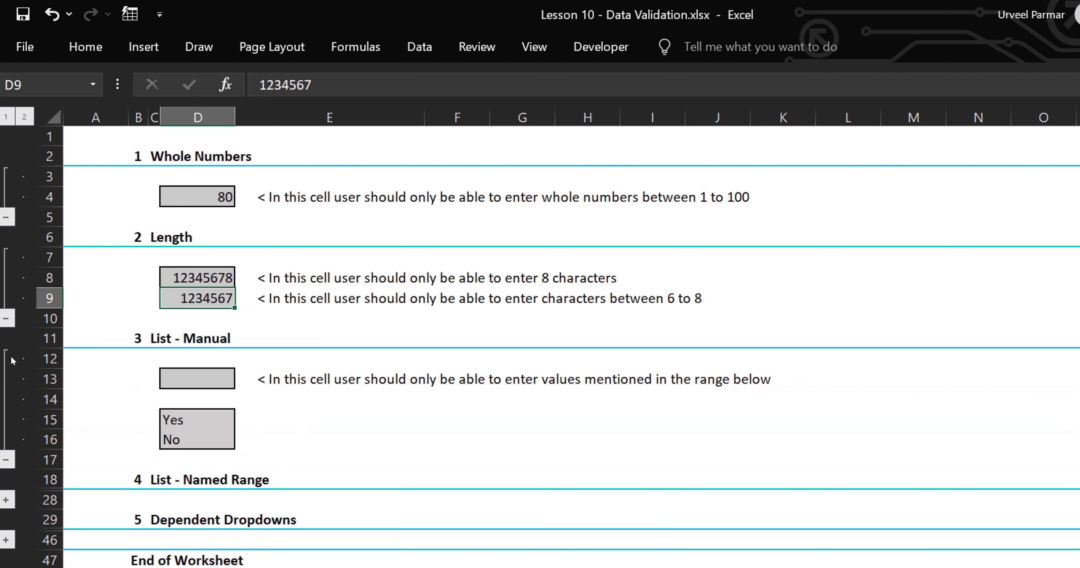
left_click(180, 378)
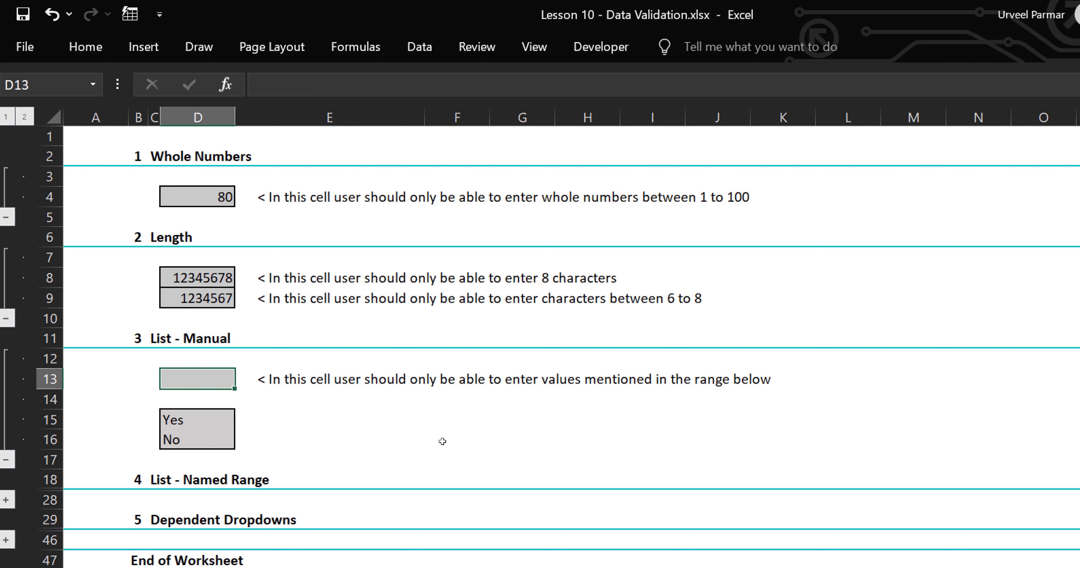
left_click(208, 417)
left_click(199, 439)
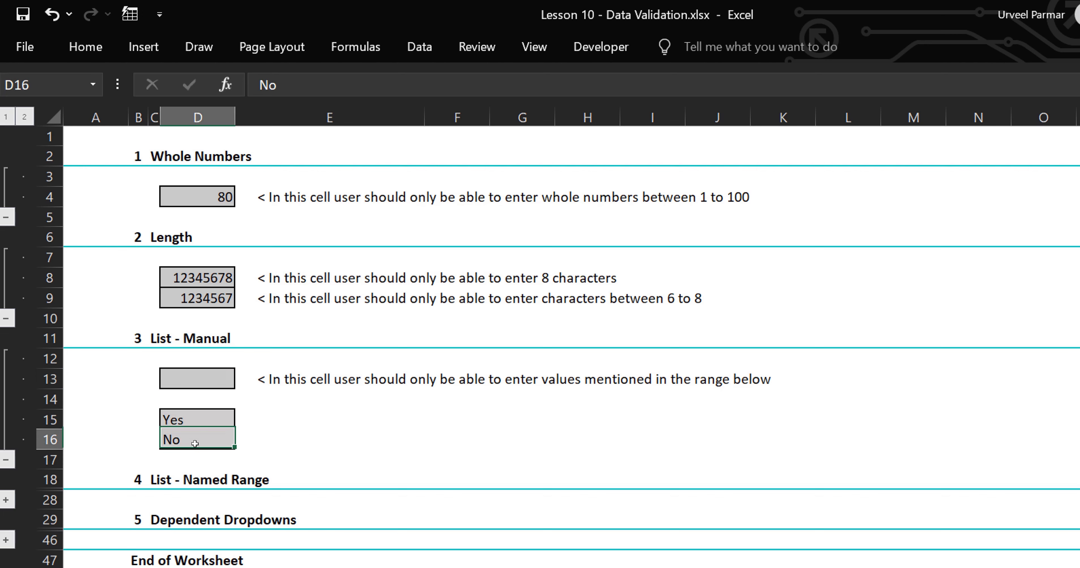
left_click(207, 382)
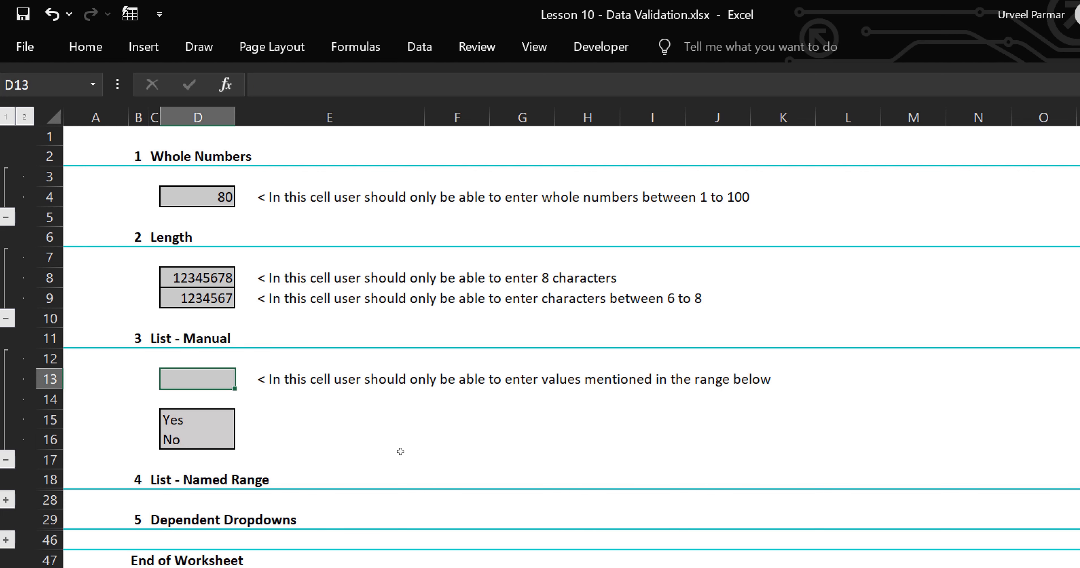
key("alt")
Give D13 a List data validation with the source Yes,No.
key("a")
key("v")
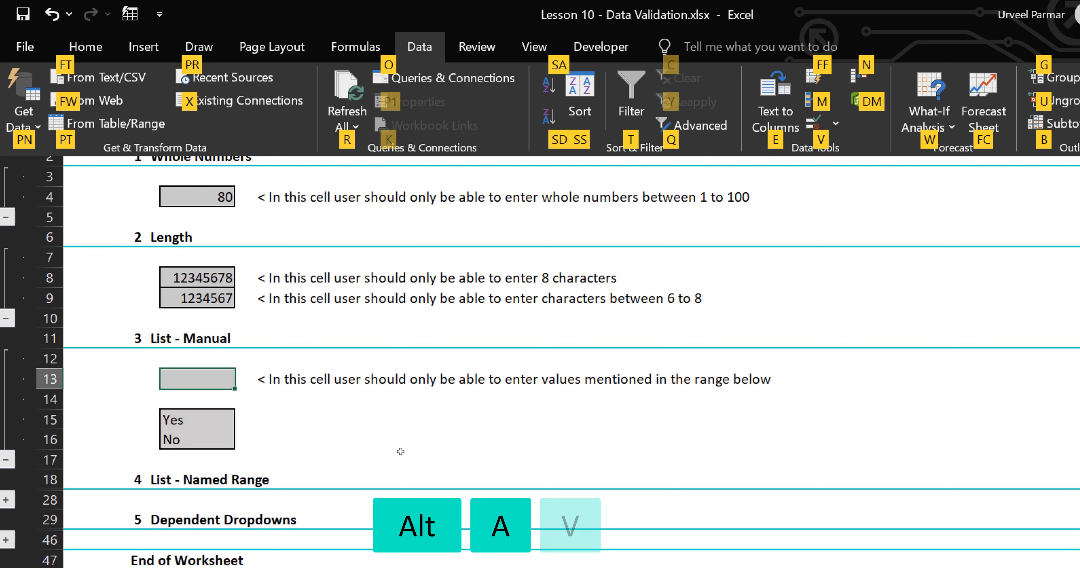
key("v")
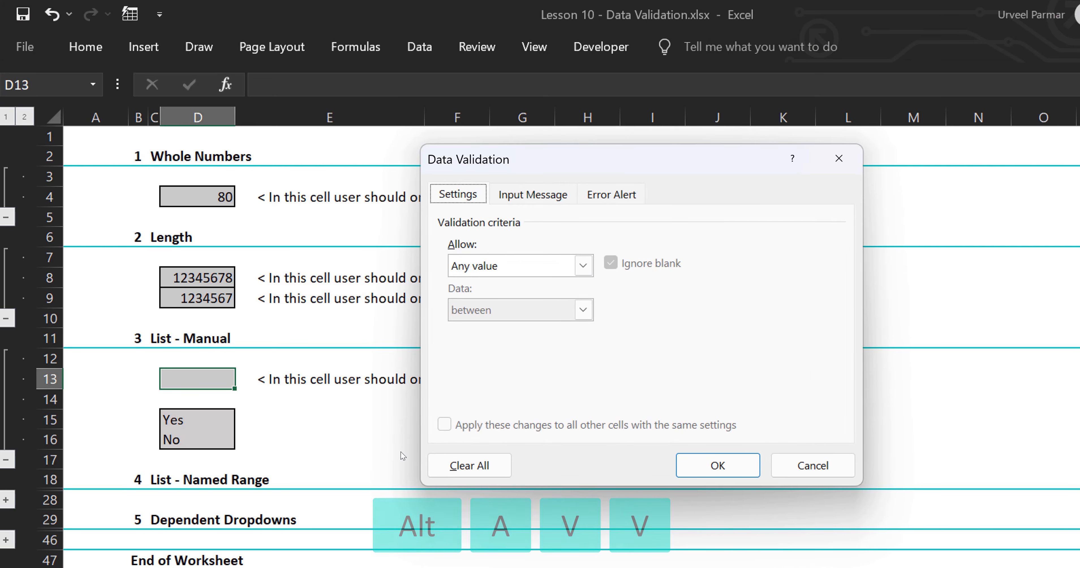
key("alt+a")
key("alt+Down")
key("l")
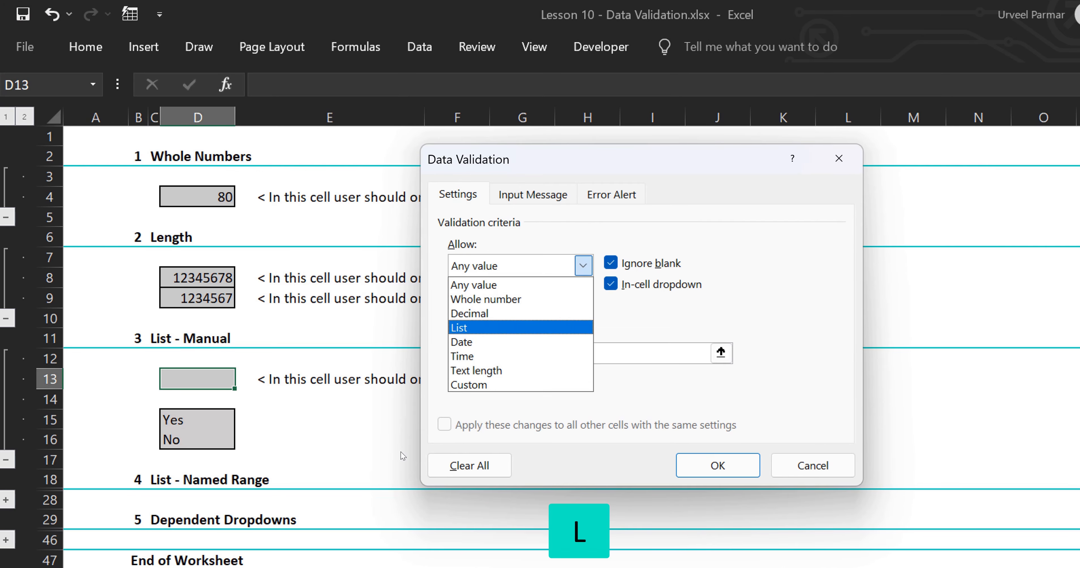
key("Tab")
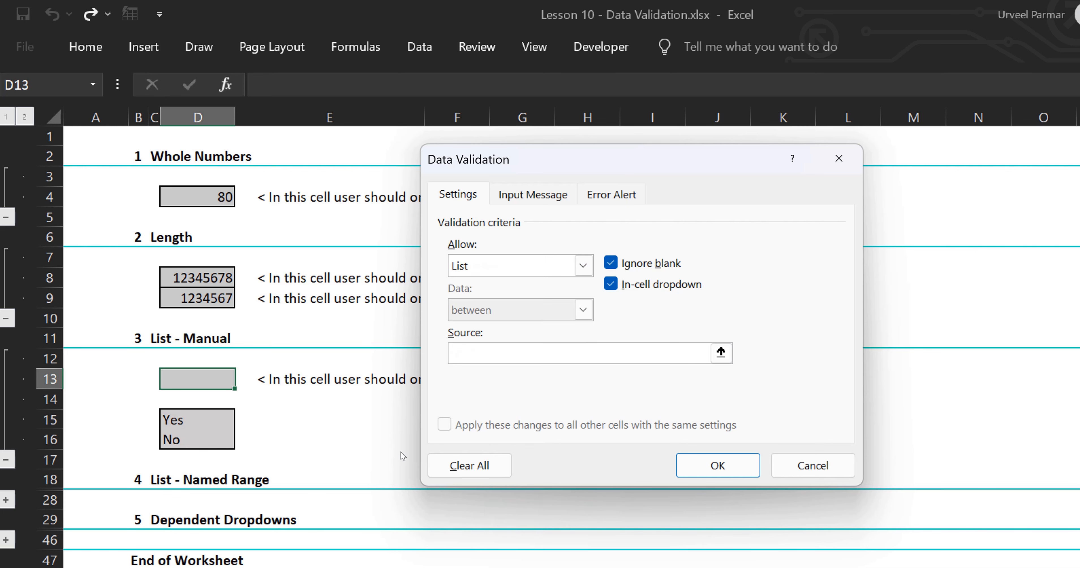
type("Yes,No")
key("Return")
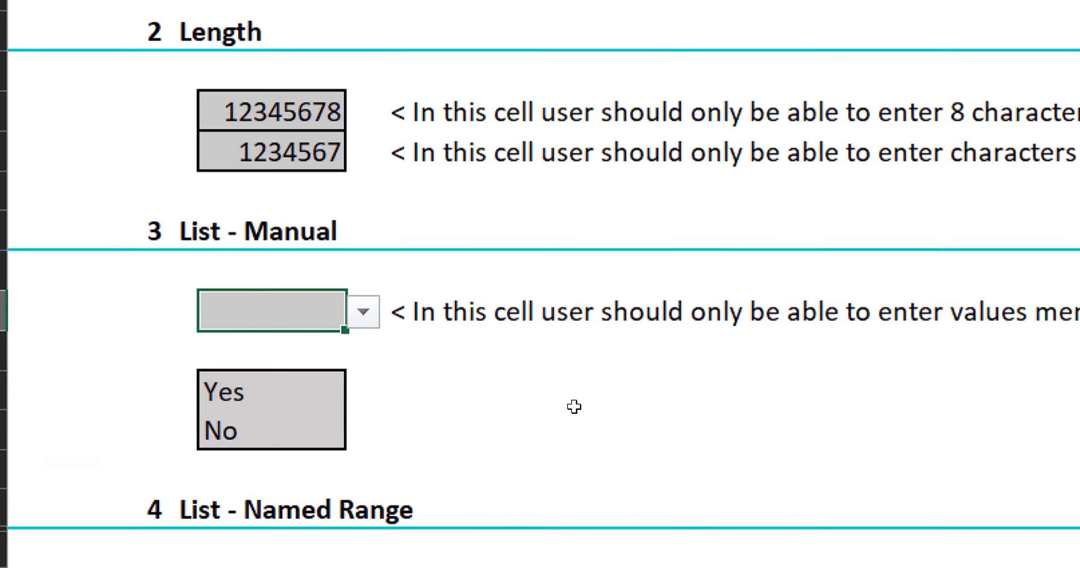
Pick Yes from D13's Yes/No dropdown.
key("alt+Down")
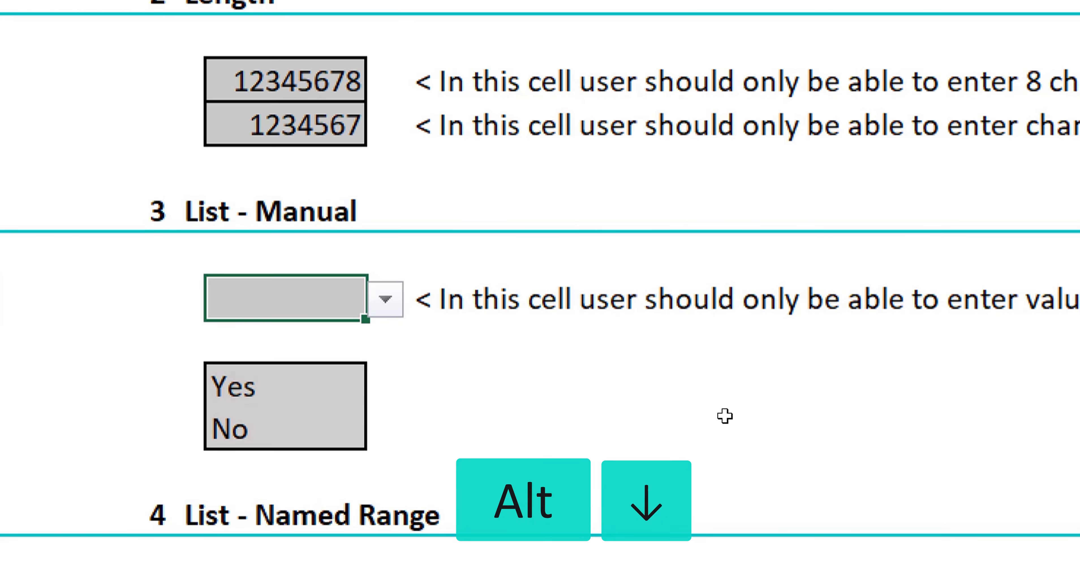
key("Down")
key("Up")
key("Down")
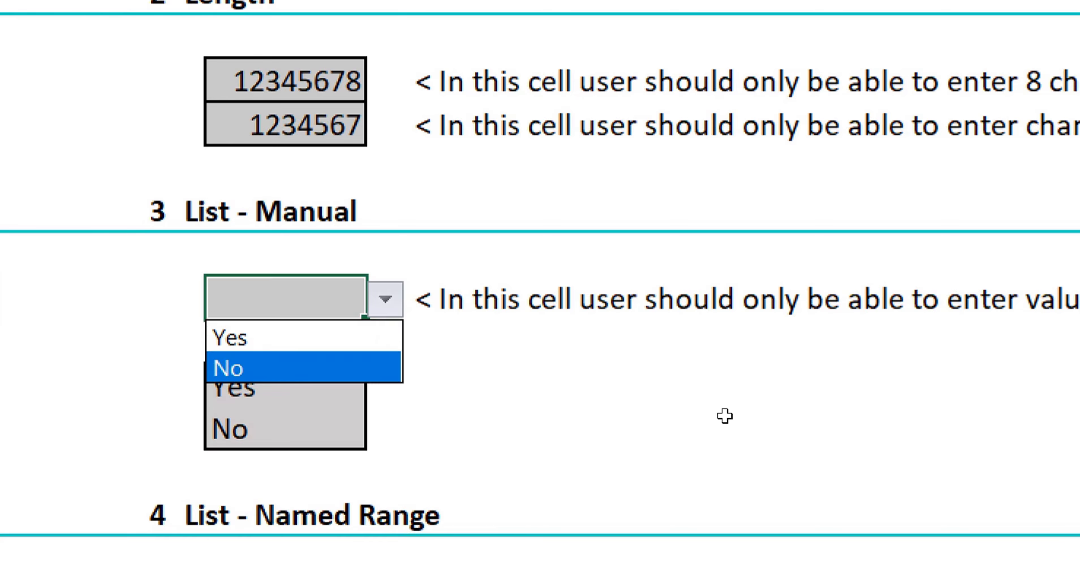
key("Up")
key("Down")
key("Up")
key("Down")
key("Up")
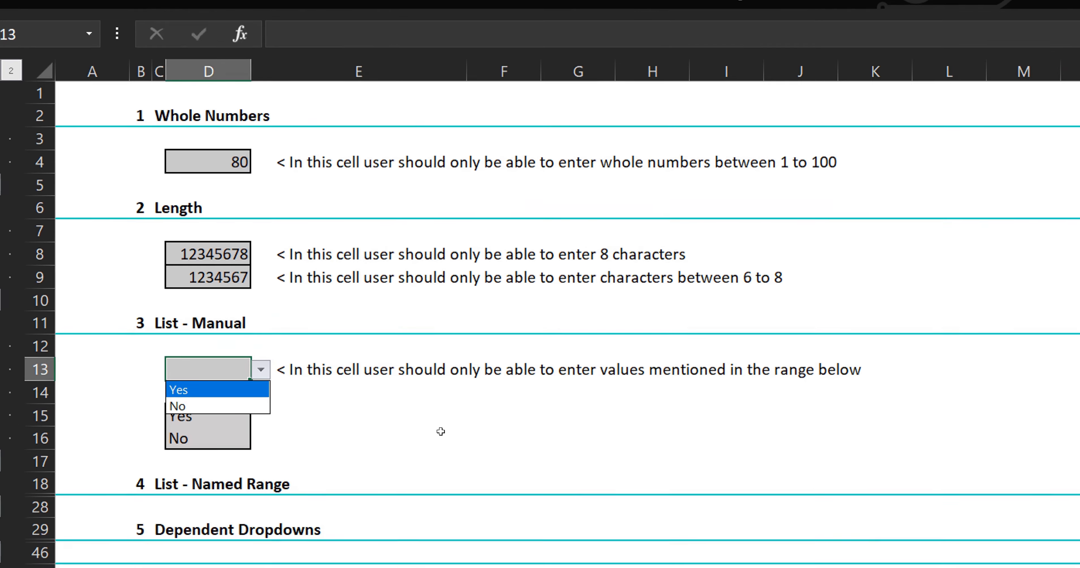
key("Return")
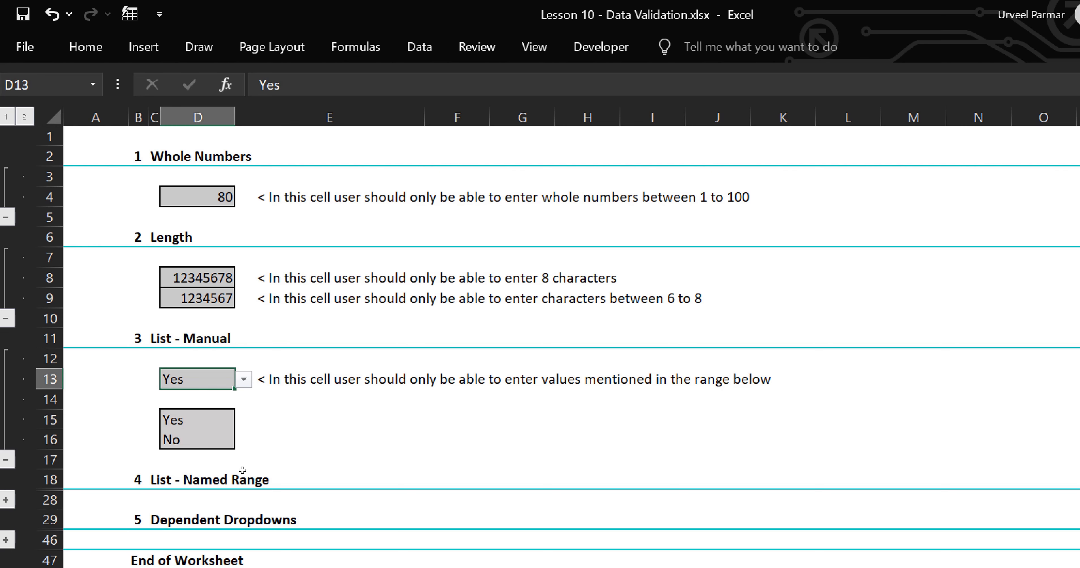
Expand the List - Named Range group and select the fruit cells D23:D26, Apple through Strawberry.
left_click(6, 500)
scroll(25, 497, "down", 1)
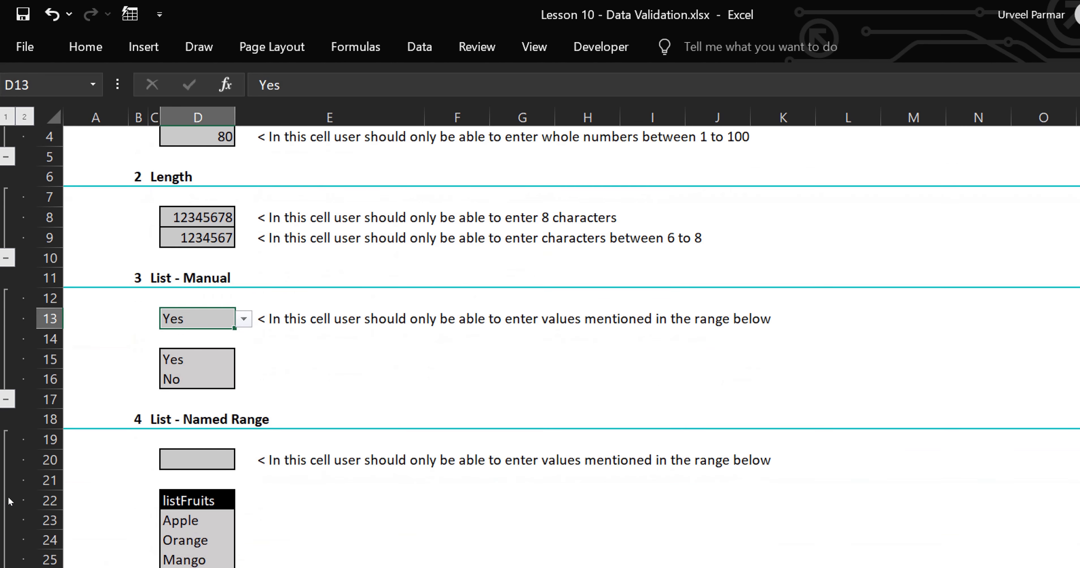
scroll(299, 459, "down", 1)
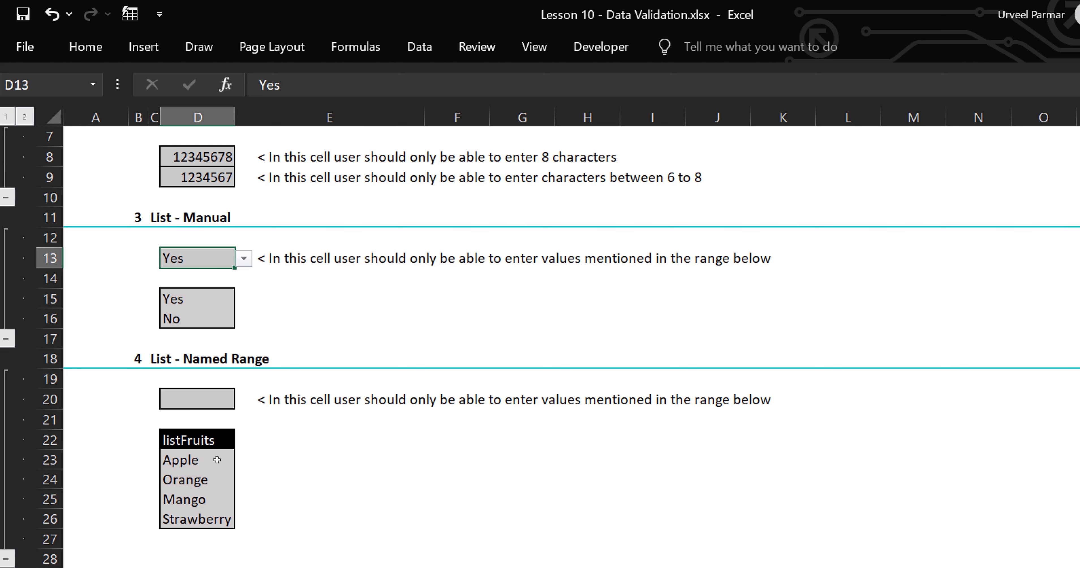
left_click_drag(217, 460, 213, 517)
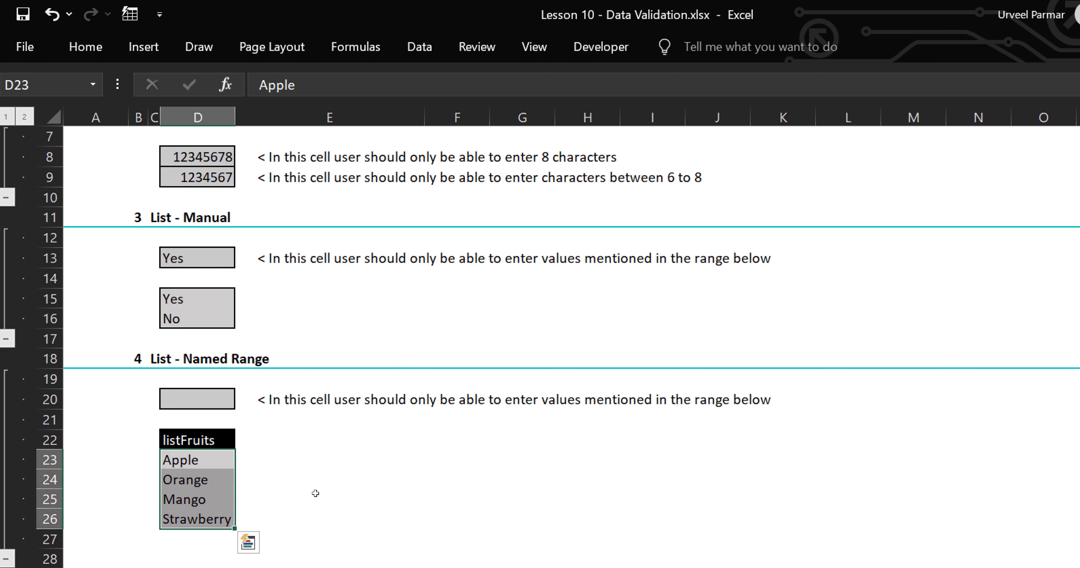
key("alt")
Create the name listFruits for D23:D26 in Name Manager, then close it.
key("m")
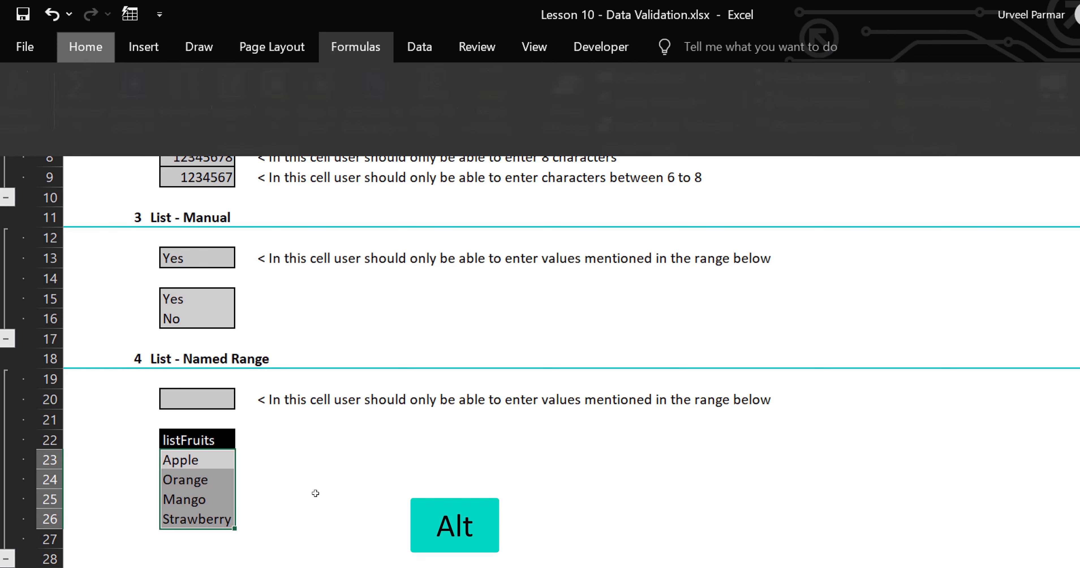
key("n")
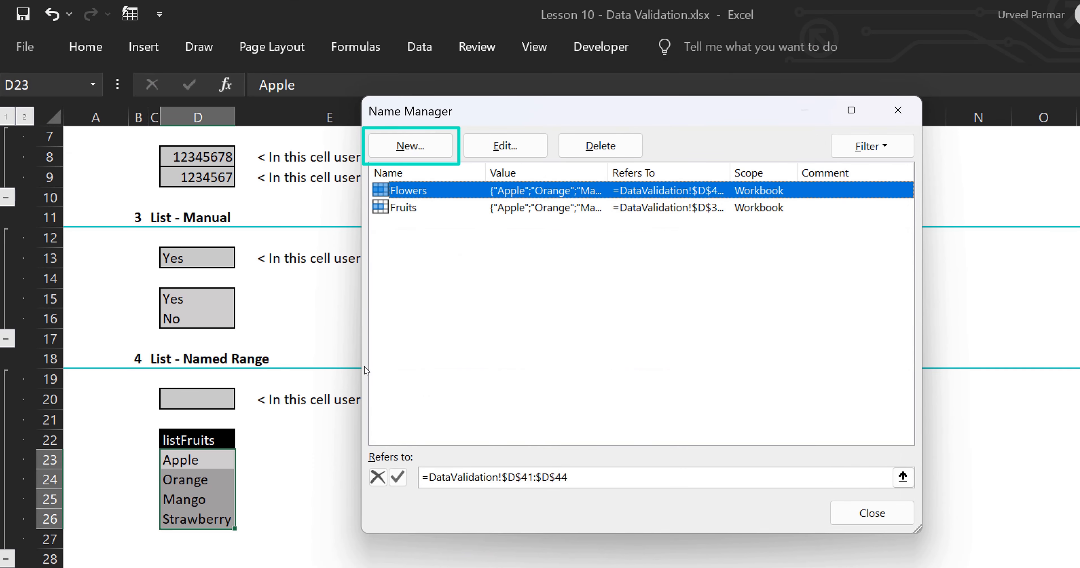
key("alt")
key("n")
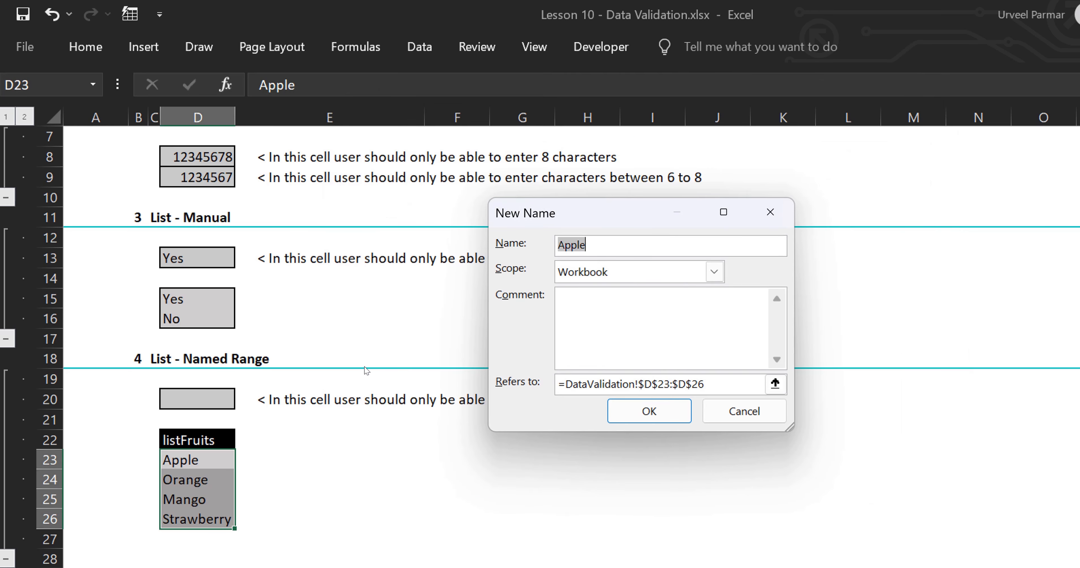
type("listFruits")
key("Return")
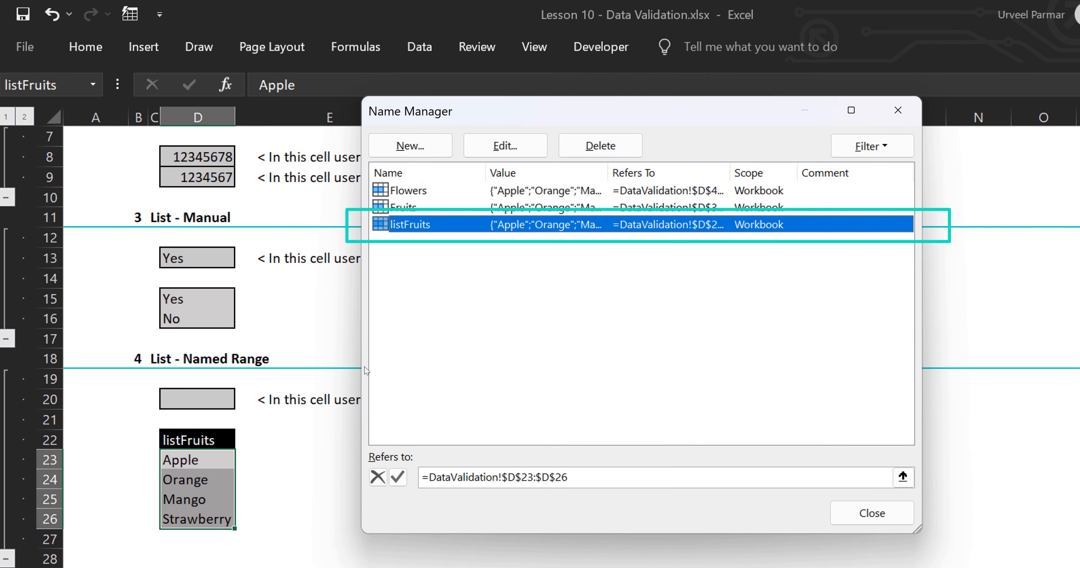
key("Escape")
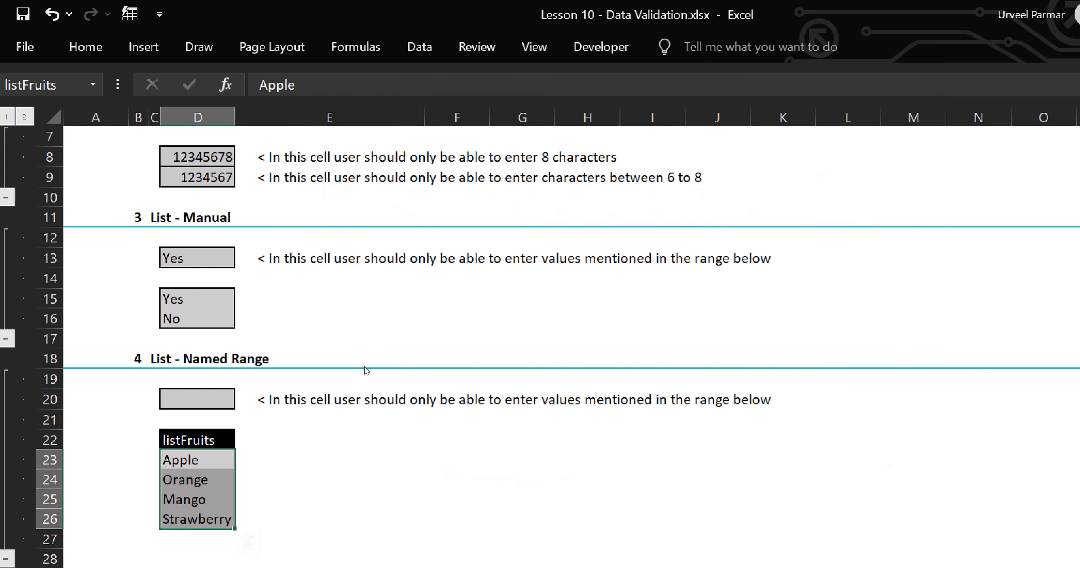
key("Up")
key("Up")
key("Up")
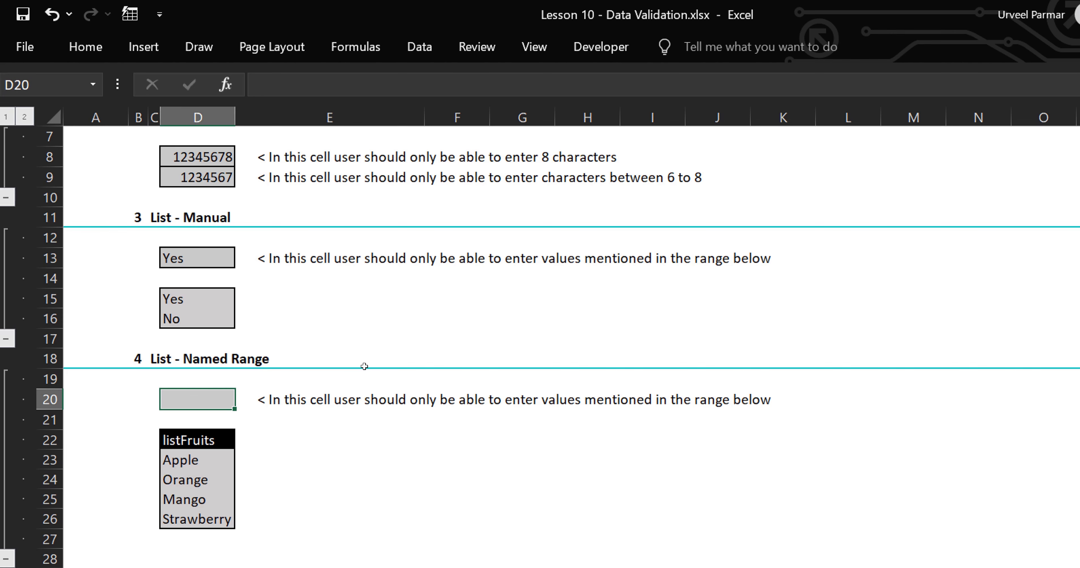
Give D20 a List validation sourced from the fruit cells D23:D26 (listFruits).
key("alt")
key("a")
key("v")
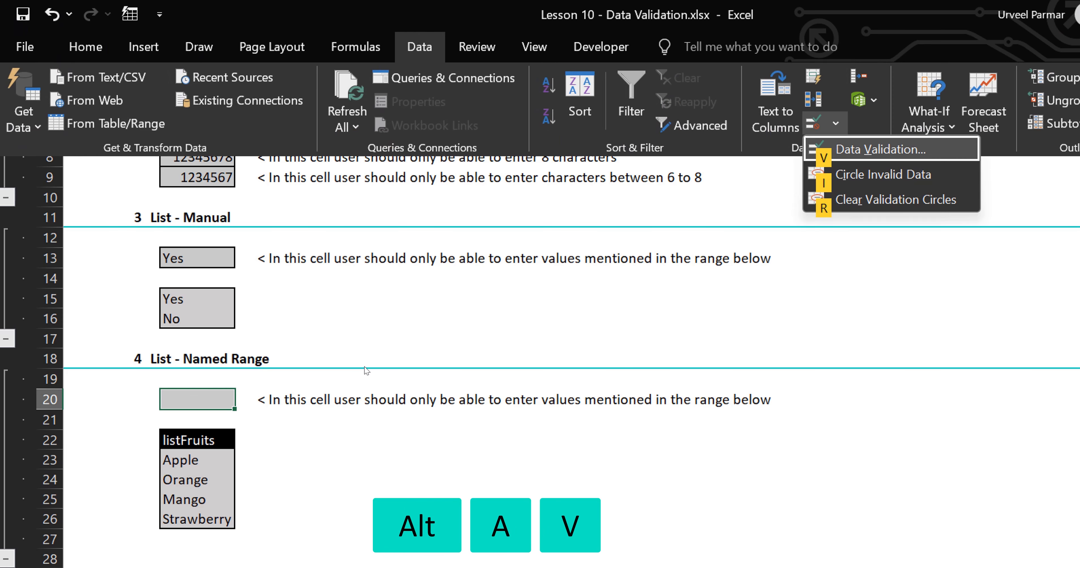
key("v")
key("alt+a")
key("alt+Down")
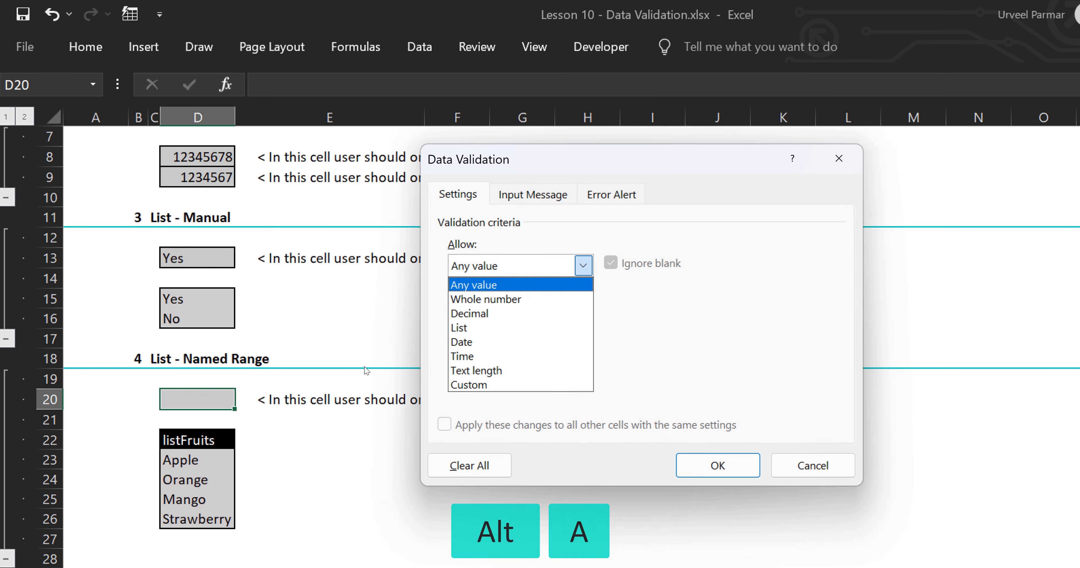
key("l")
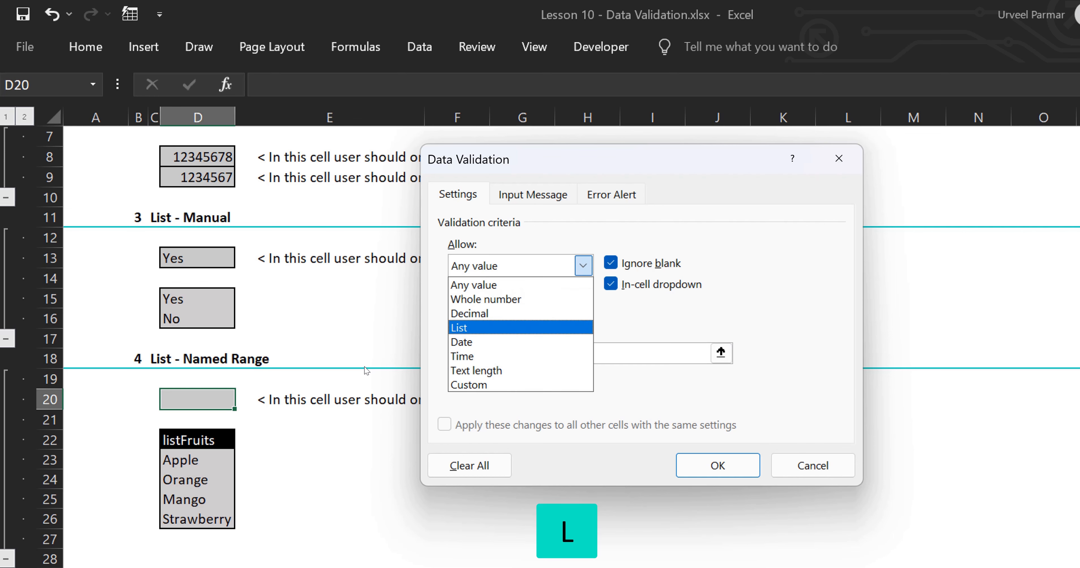
key("Return")
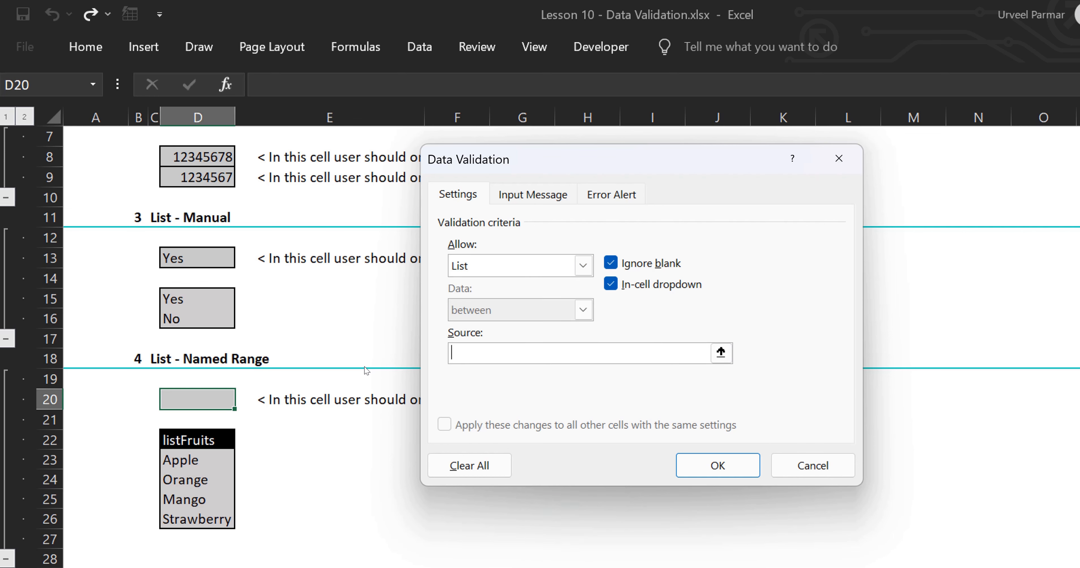
type("=listFruits")
key("BackSpace")
key("BackSpace")
key("BackSpace")
key("BackSpace")
key("BackSpace")
key("BackSpace")
key("BackSpace")
key("BackSpace")
key("BackSpace")
key("BackSpace")
key("BackSpace")
left_click(720, 353)
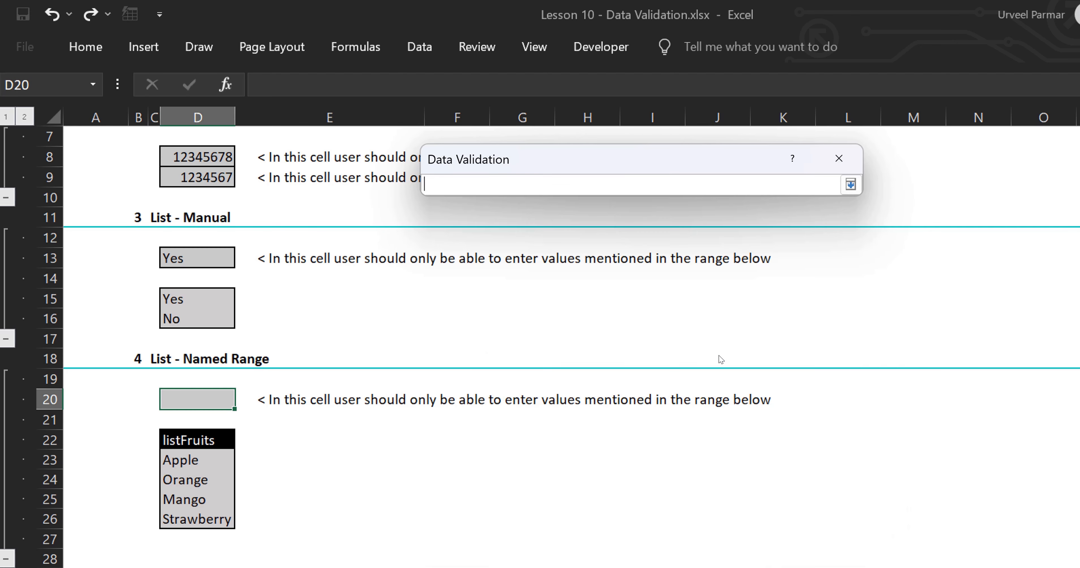
left_click_drag(218, 456, 213, 513)
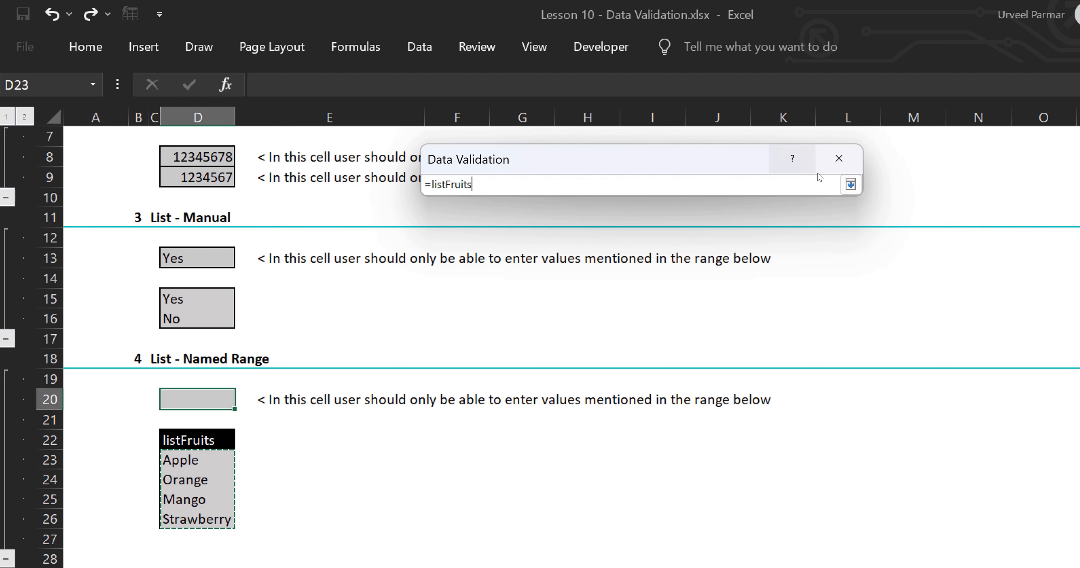
left_click(850, 184)
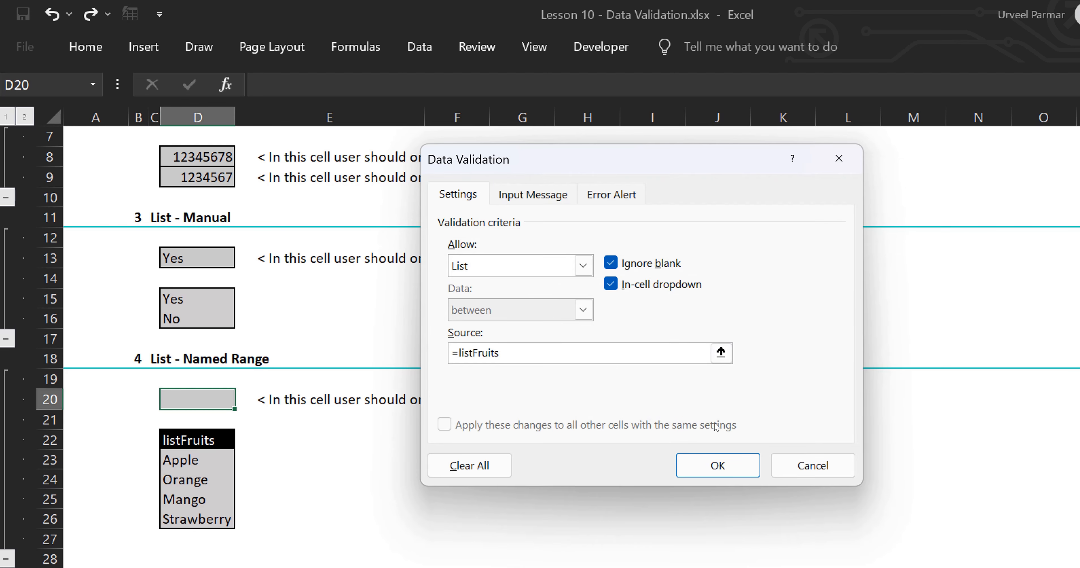
left_click(707, 469)
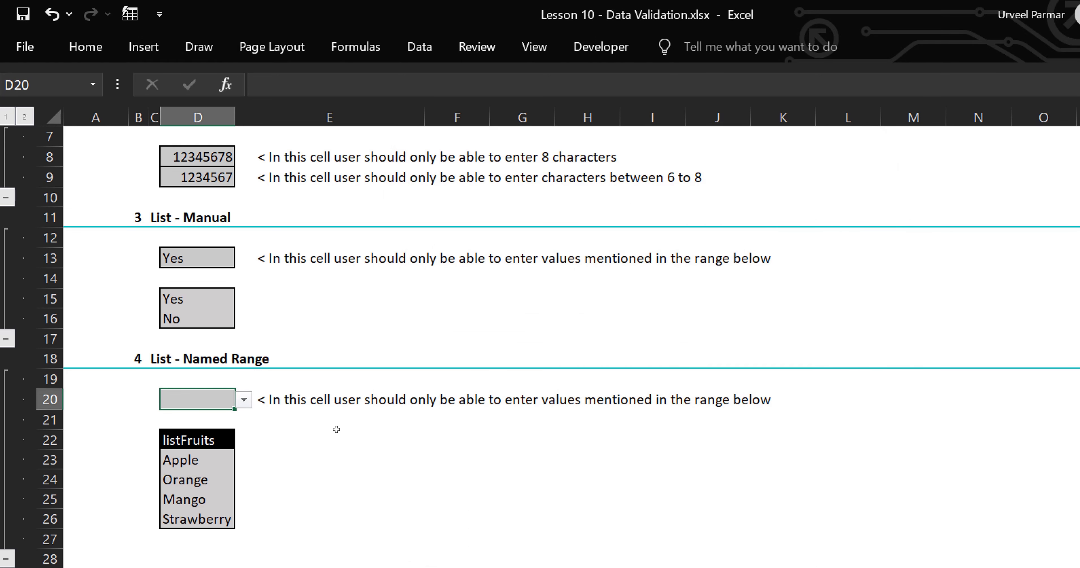
Replace Mango in D25 with Papaya and check that D20's dropdown now lists Papaya.
left_click(244, 401)
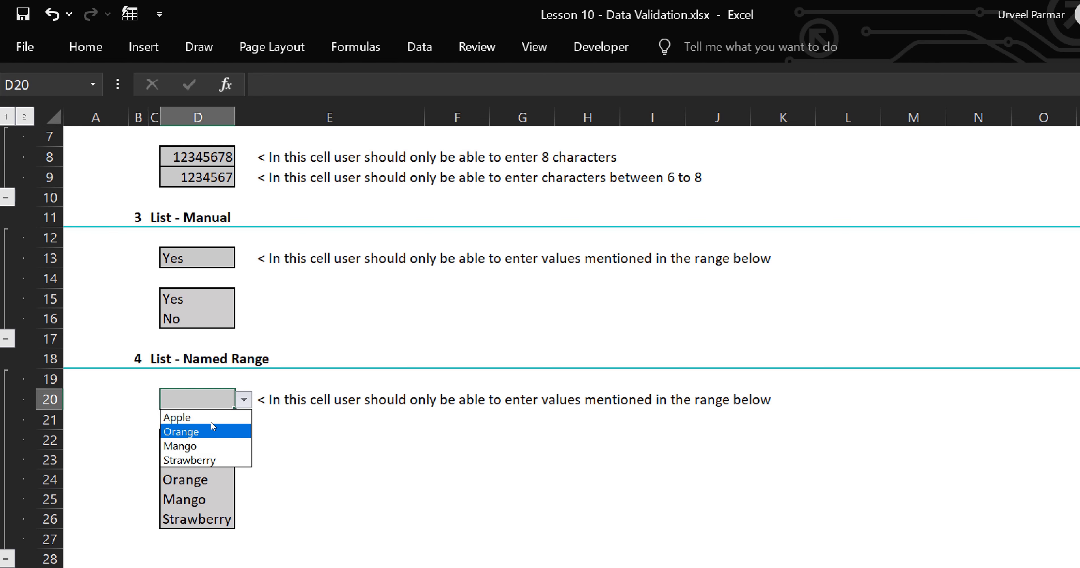
key("Escape")
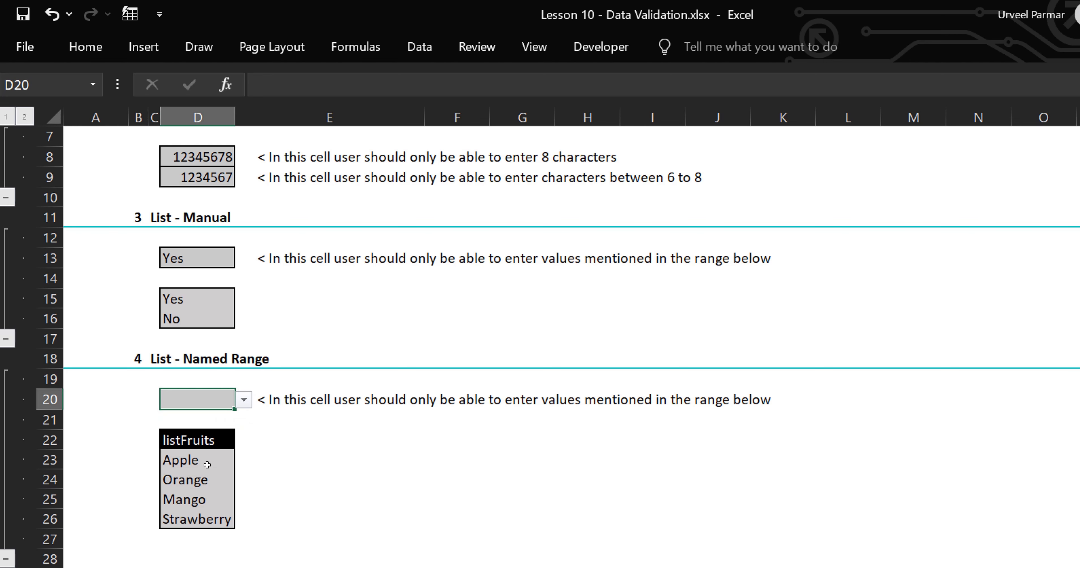
left_click(190, 499)
type("Papaya")
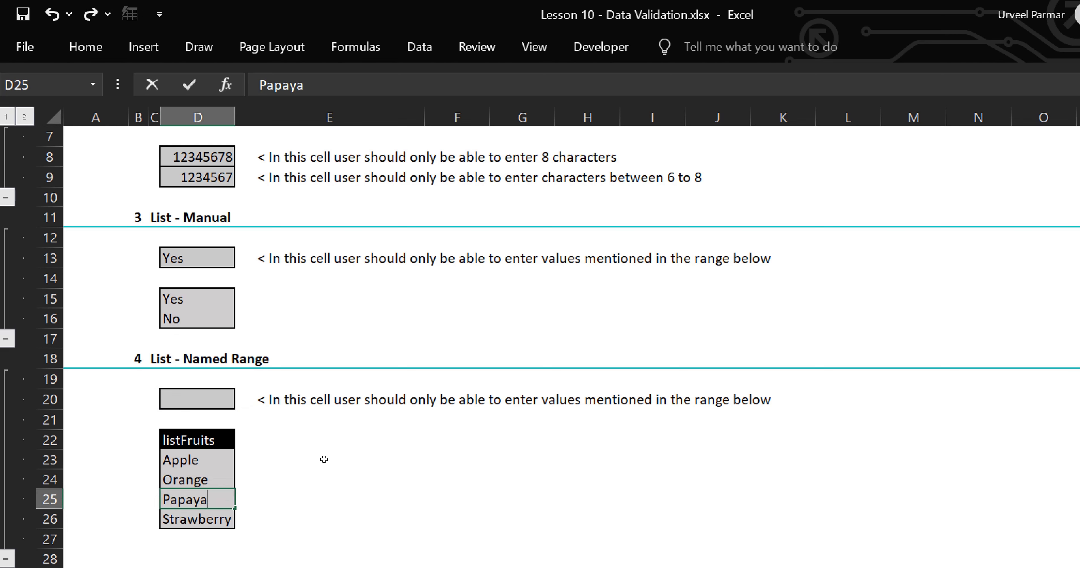
key("Return")
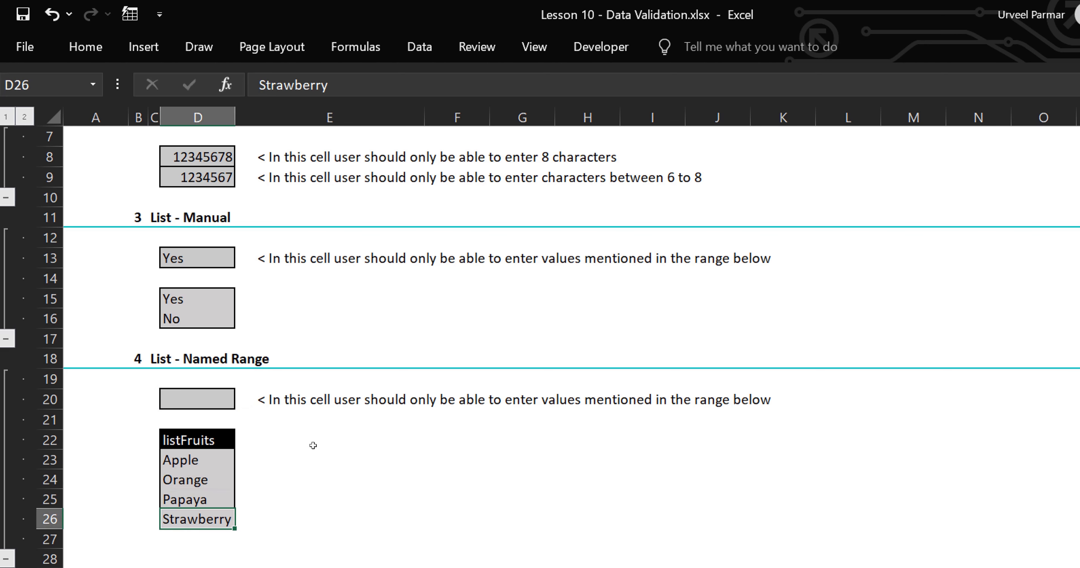
left_click(171, 404)
left_click(244, 399)
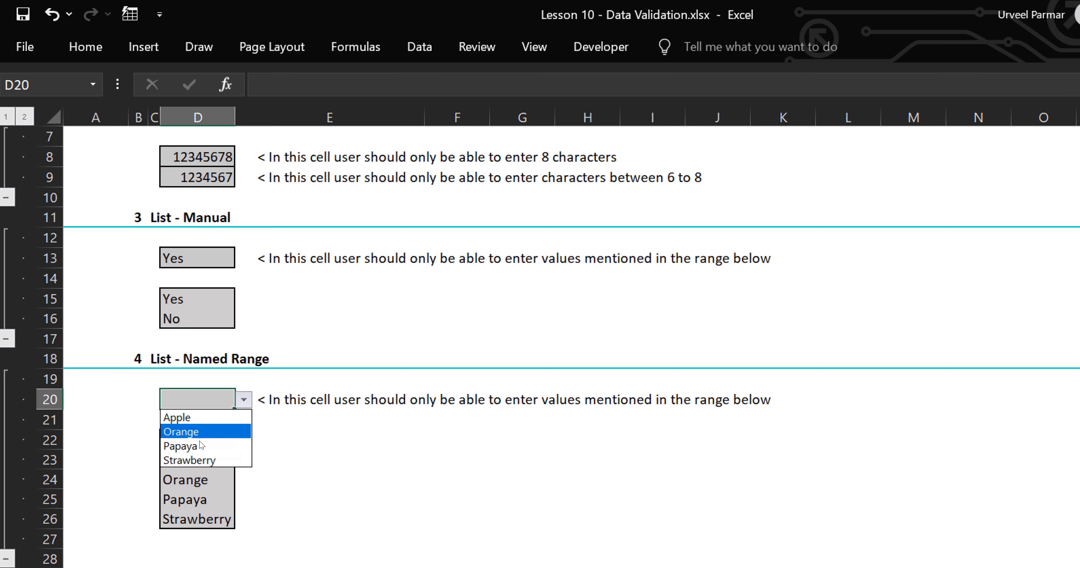
key("Escape")
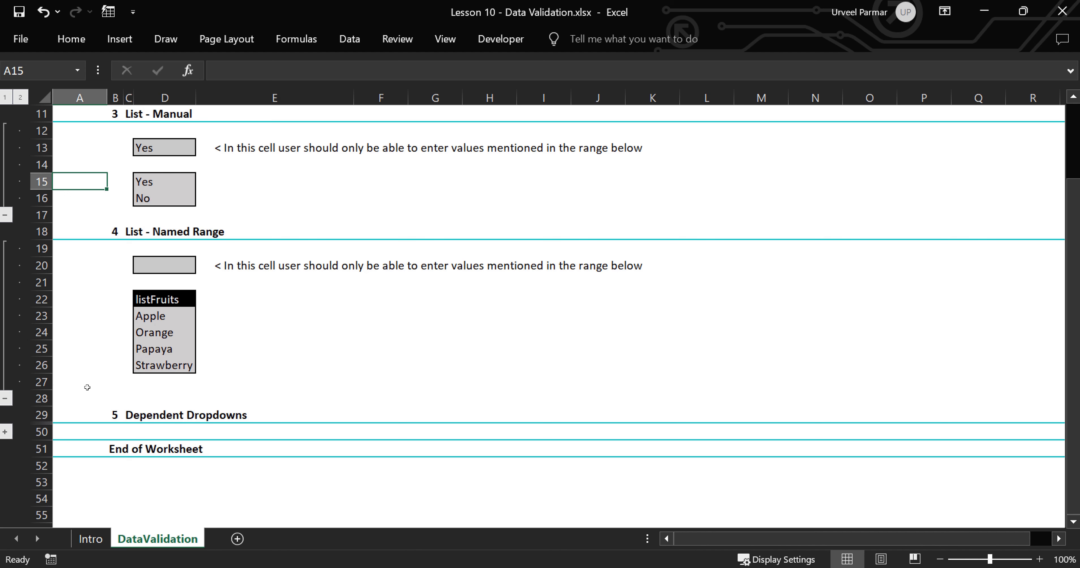
Review the listOptions, Fruits and Flowers ranges and the empty cells D31 and D32.
scroll(83, 450, "up", 1)
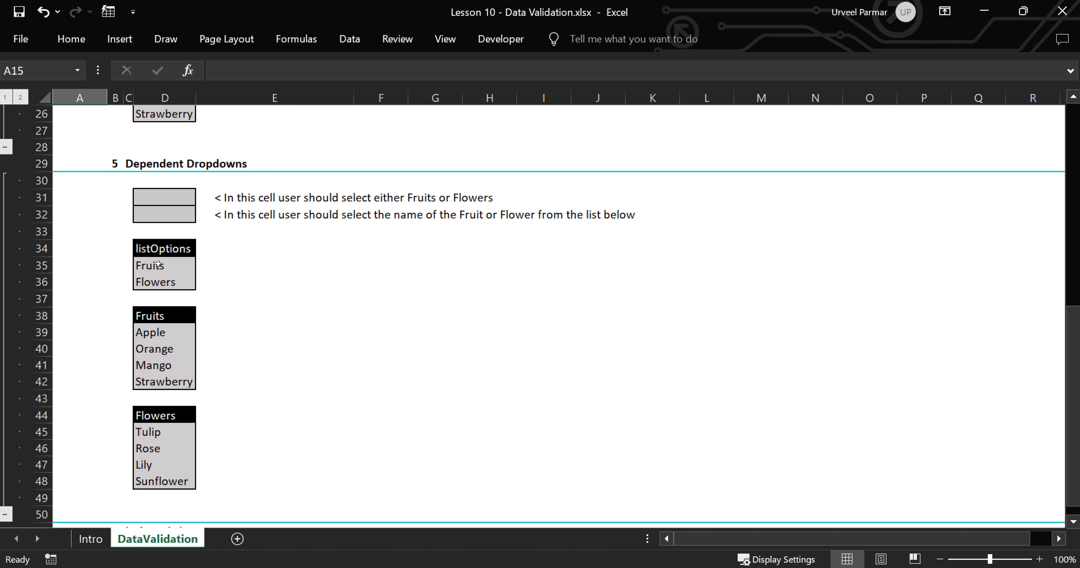
left_click_drag(157, 264, 168, 282)
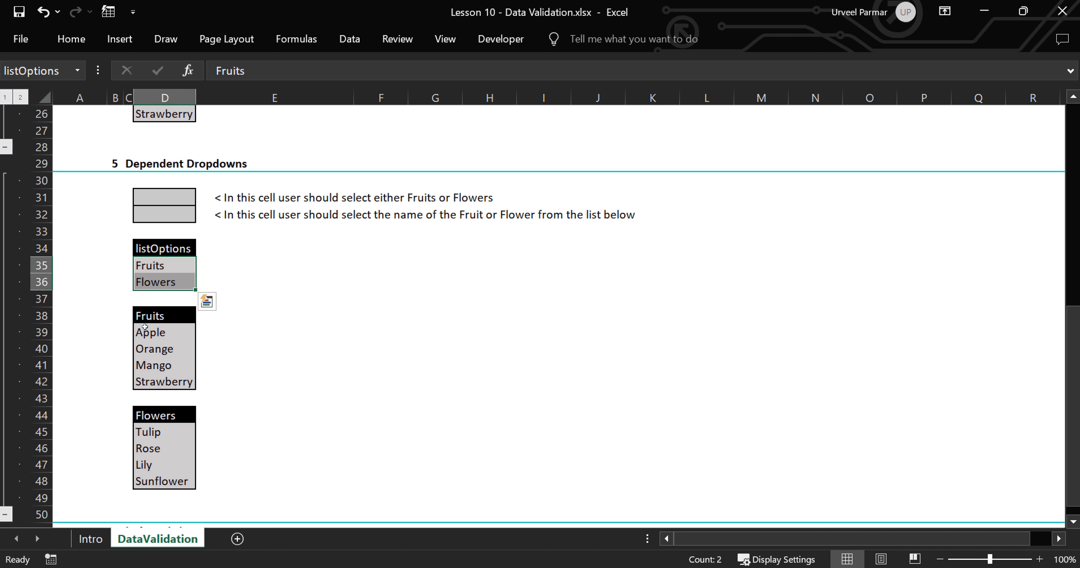
left_click_drag(149, 333, 155, 383)
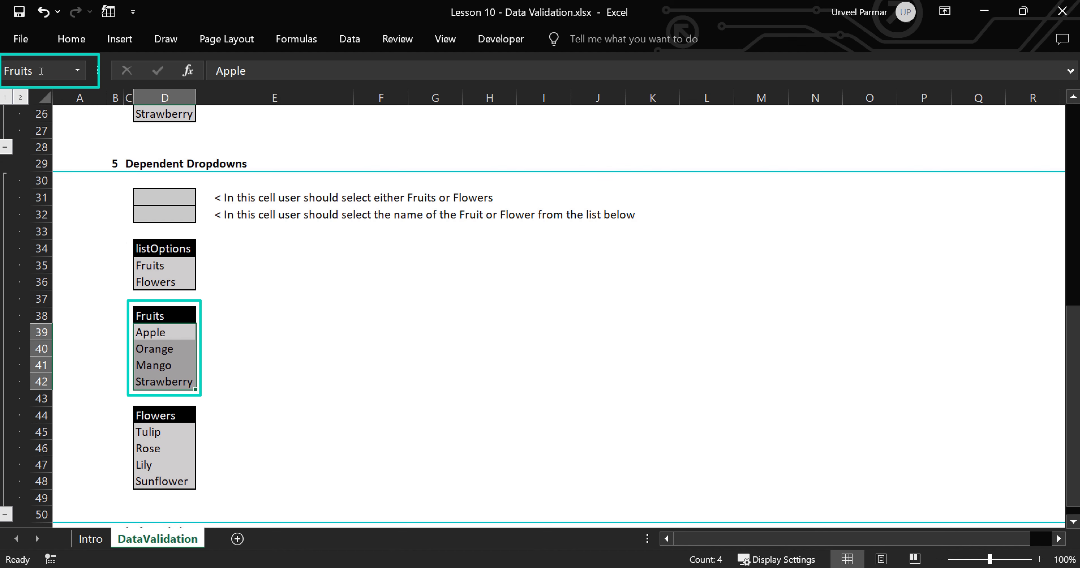
left_click_drag(149, 433, 167, 479)
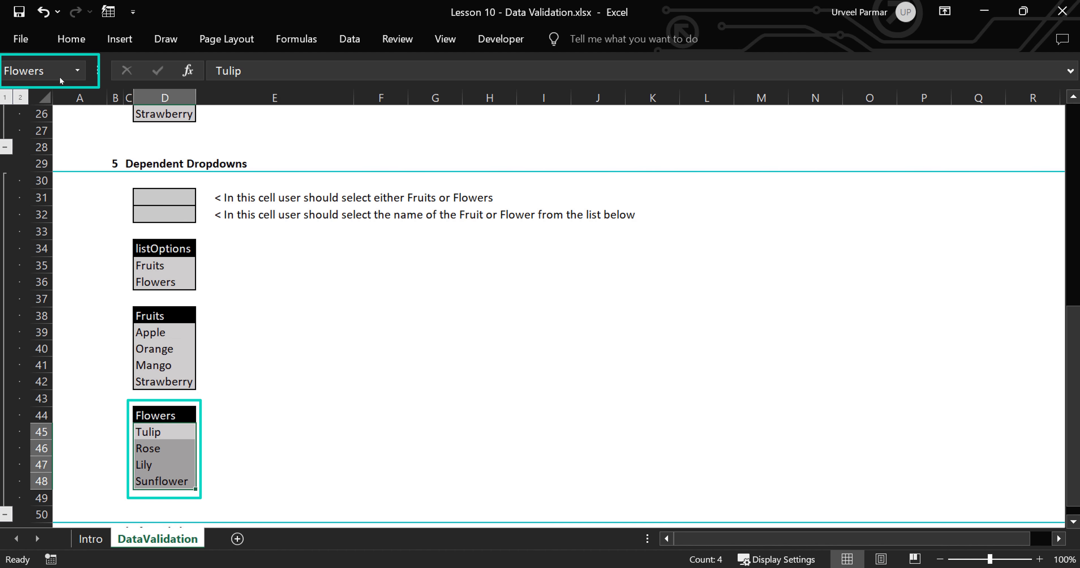
left_click(273, 301)
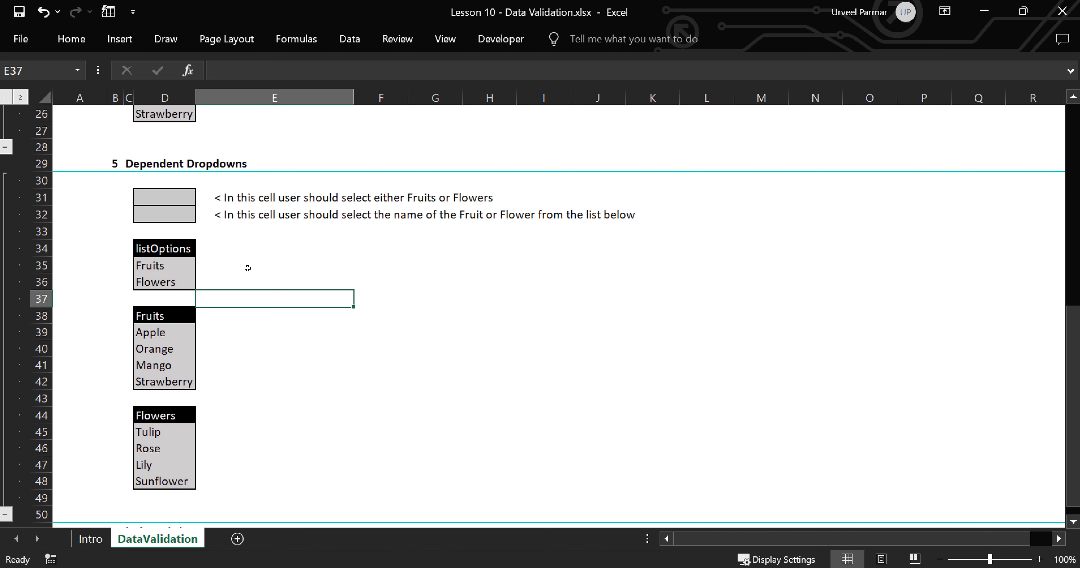
left_click(163, 199)
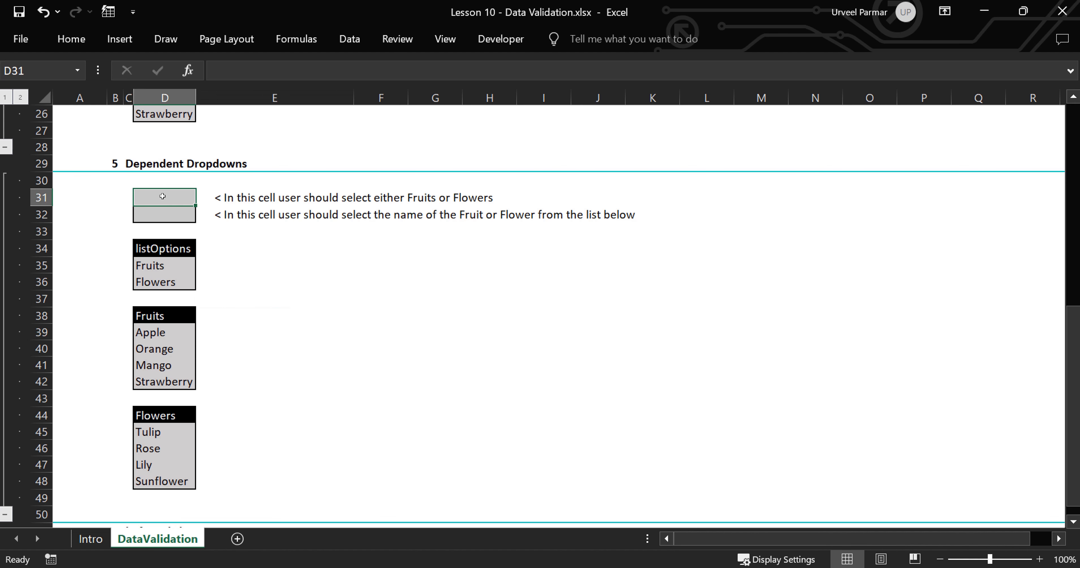
left_click(171, 215)
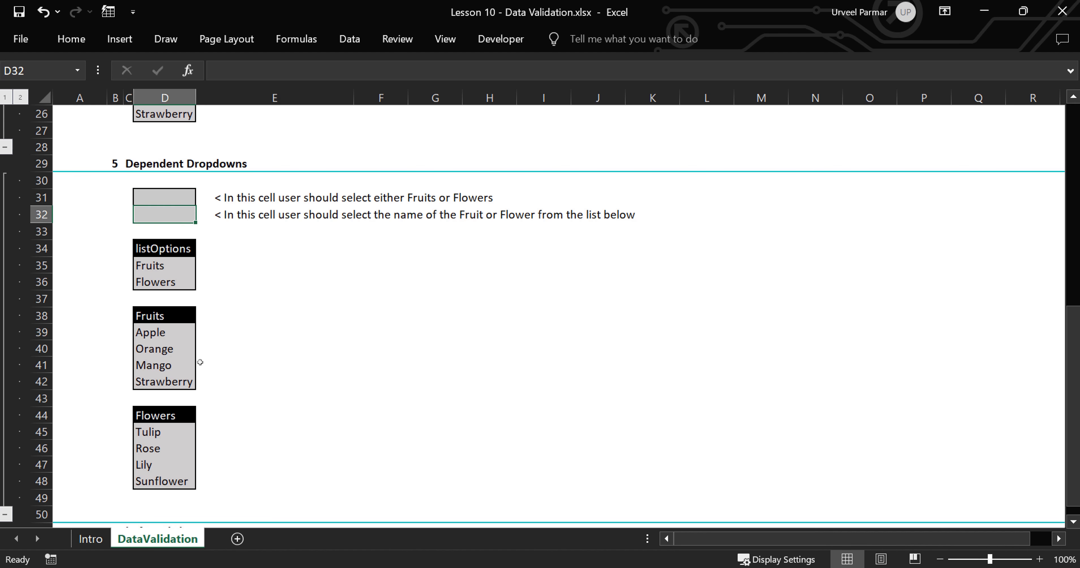
left_click_drag(170, 332, 172, 379)
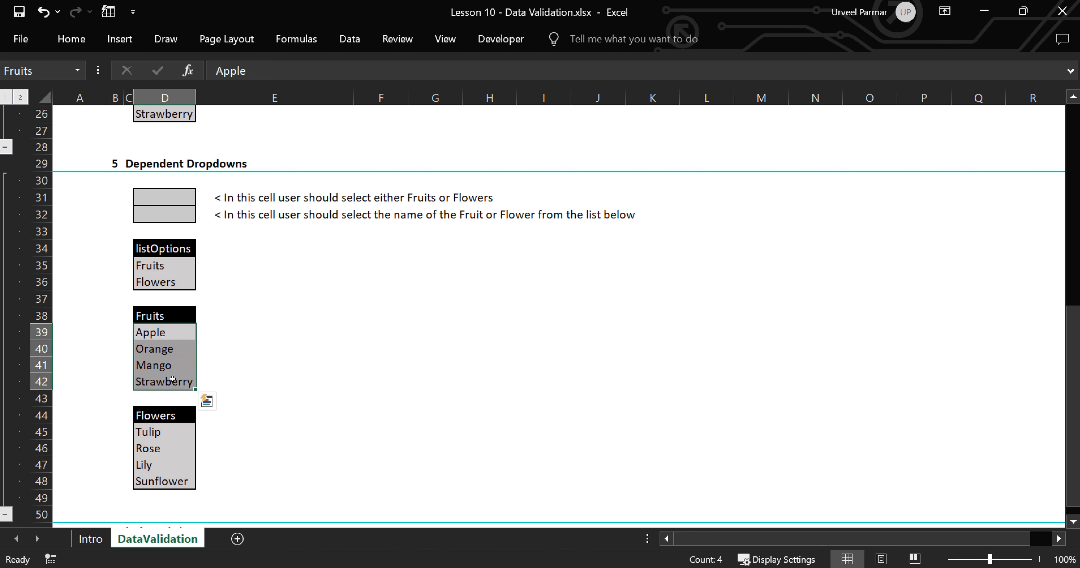
left_click_drag(168, 432, 173, 479)
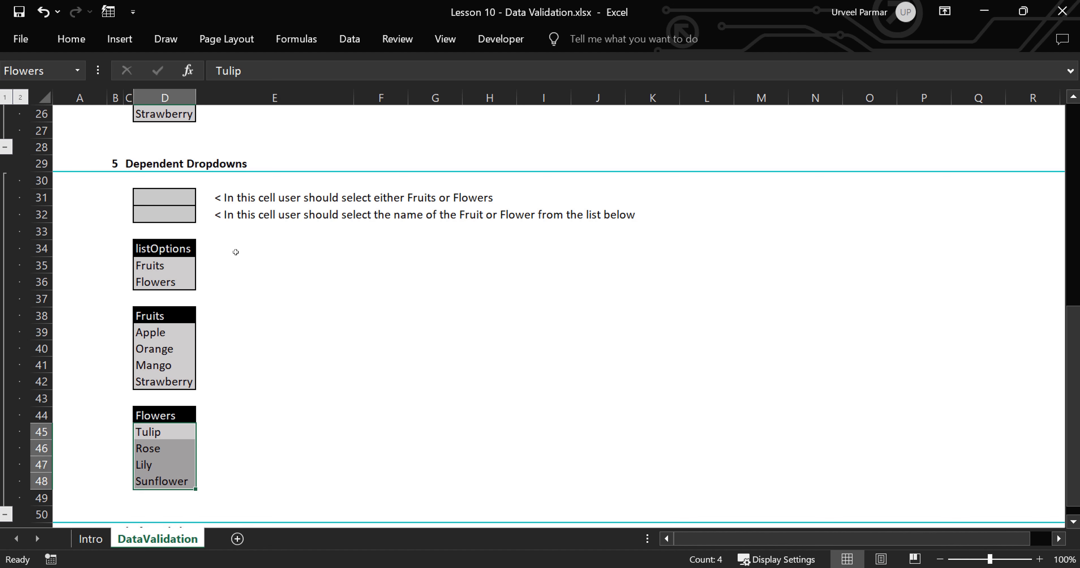
left_click(169, 198)
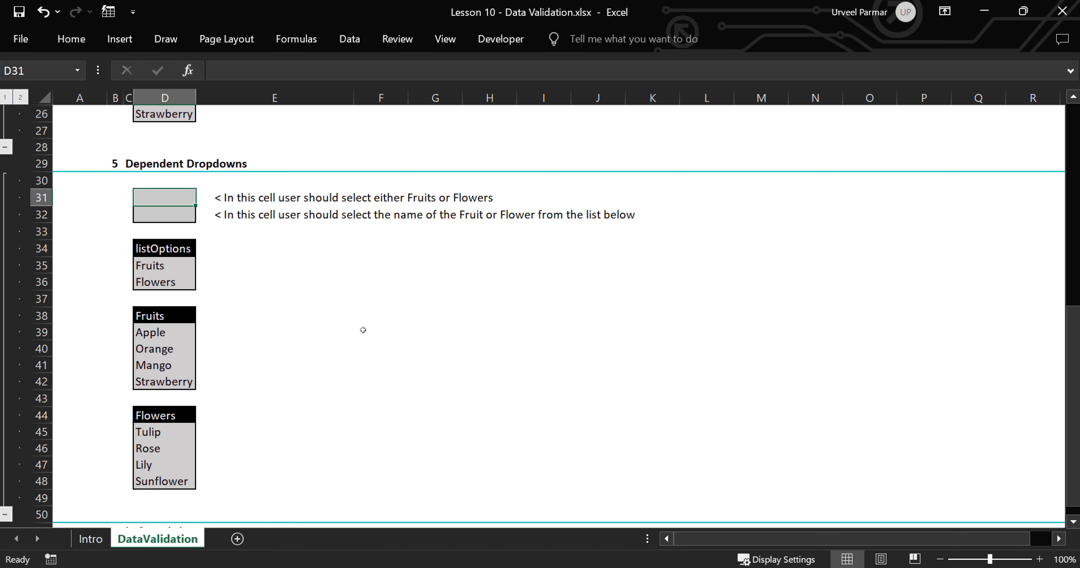
Give D31 a List validation from the listOptions cells and test its Fruits/Flowers dropdown.
key("alt")
key("a")
key("v")
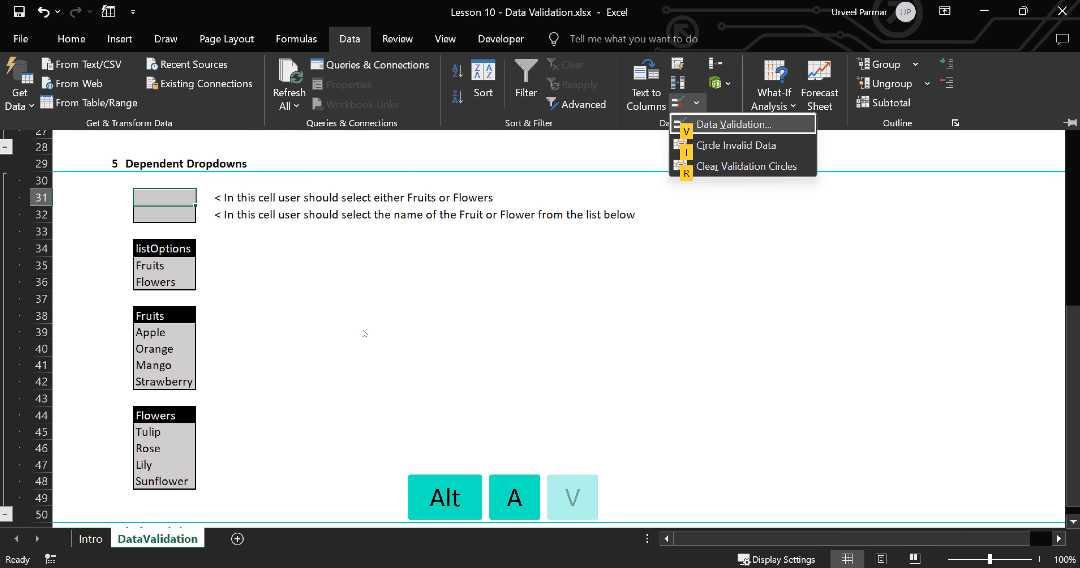
key("v")
key("alt+a")
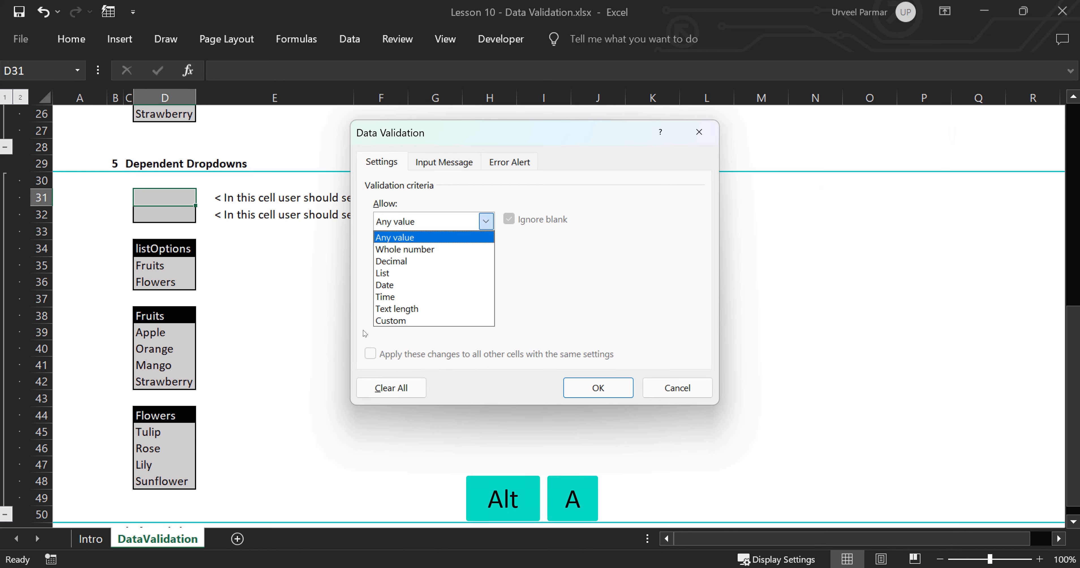
key("l")
key("Tab")
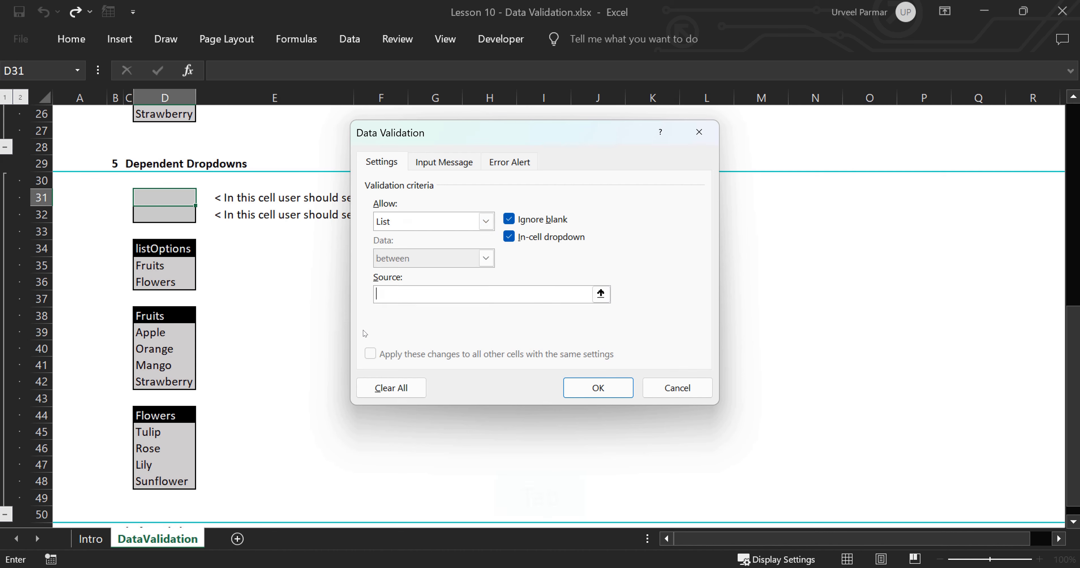
left_click_drag(167, 266, 168, 277)
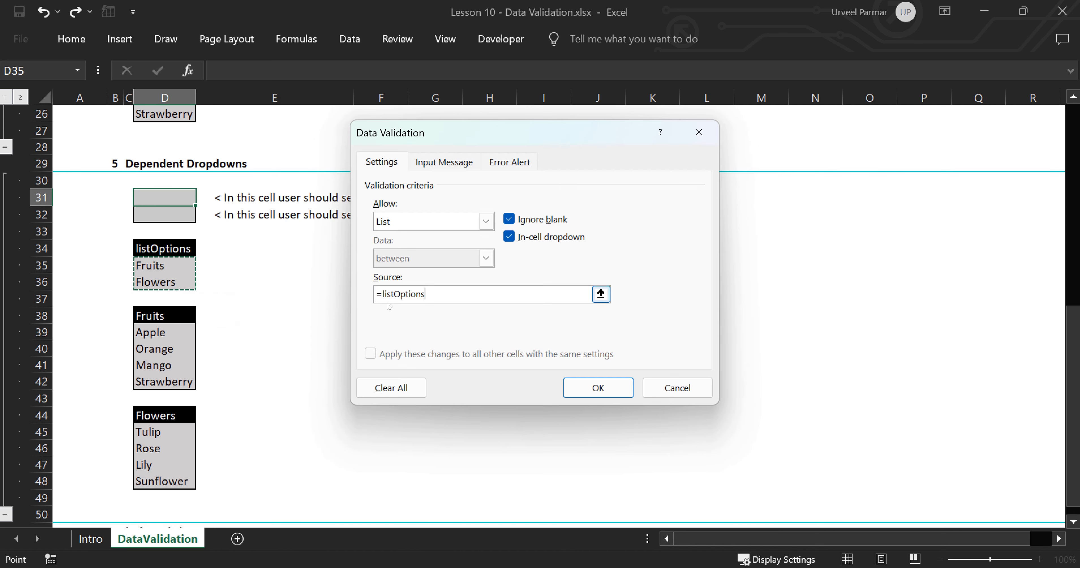
left_click(605, 391)
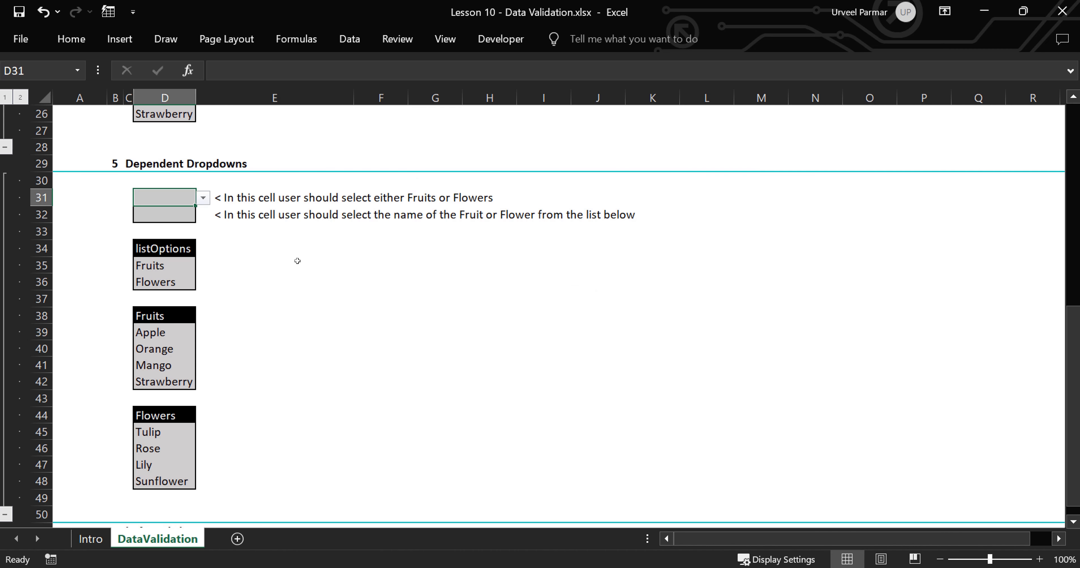
key("alt+Down")
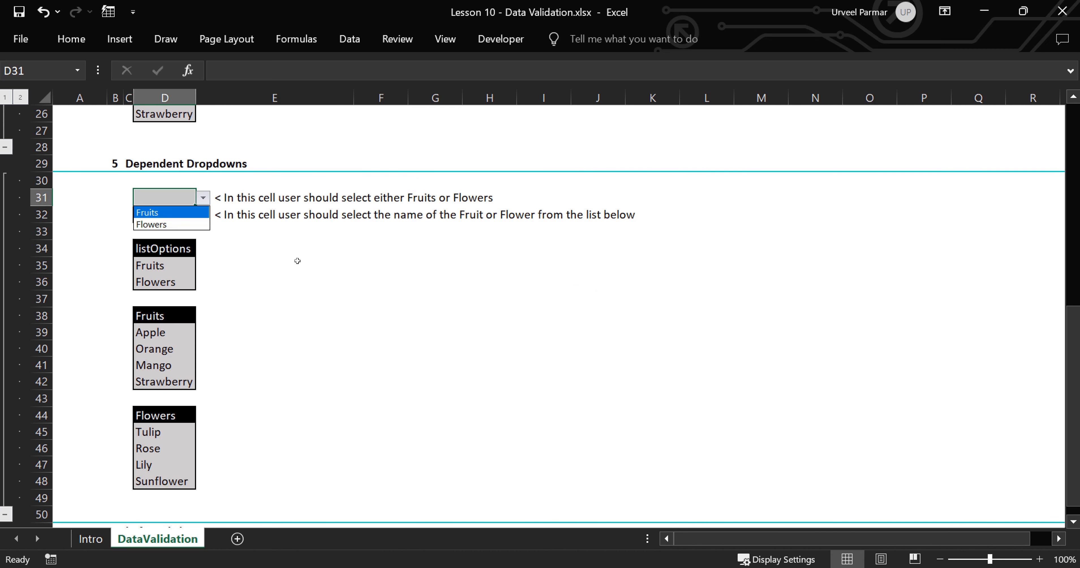
key("Down")
key("Escape")
Draft =INDIRECT($D$31) in F34, then cut it to the clipboard, leaving F34 empty.
left_click(298, 261)
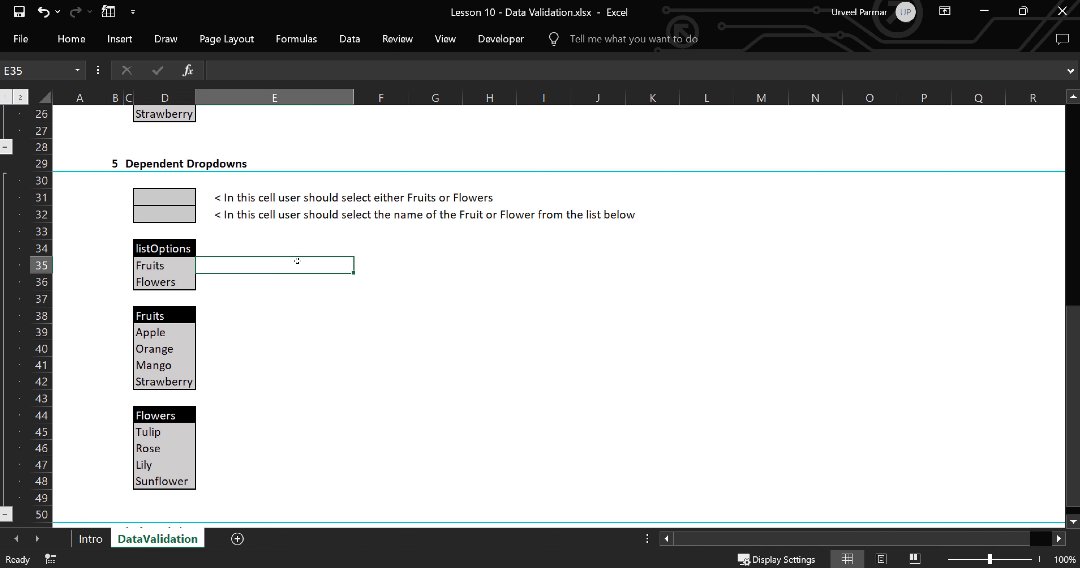
left_click(398, 244)
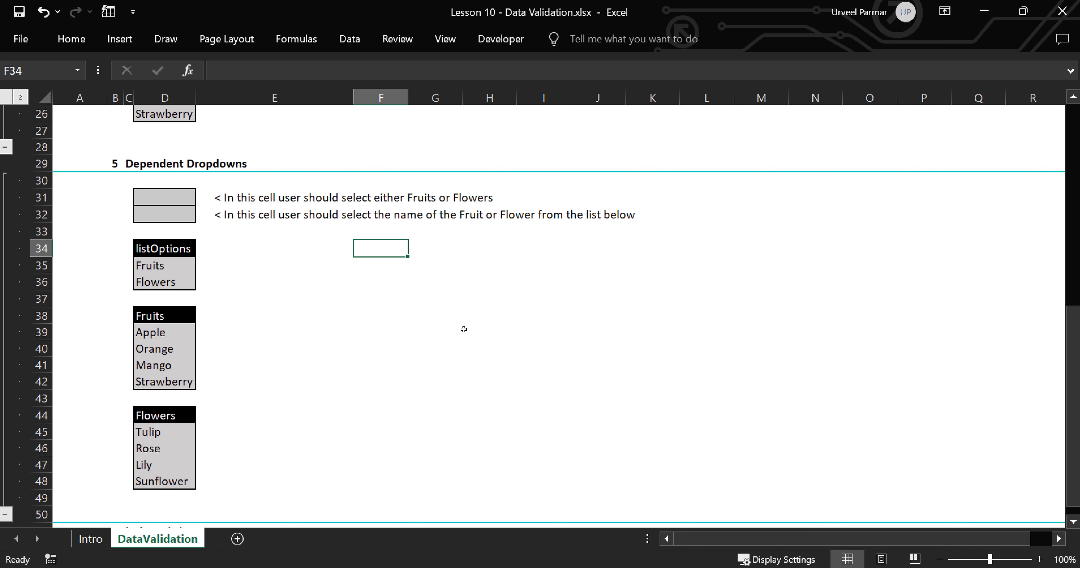
type("=Indi")
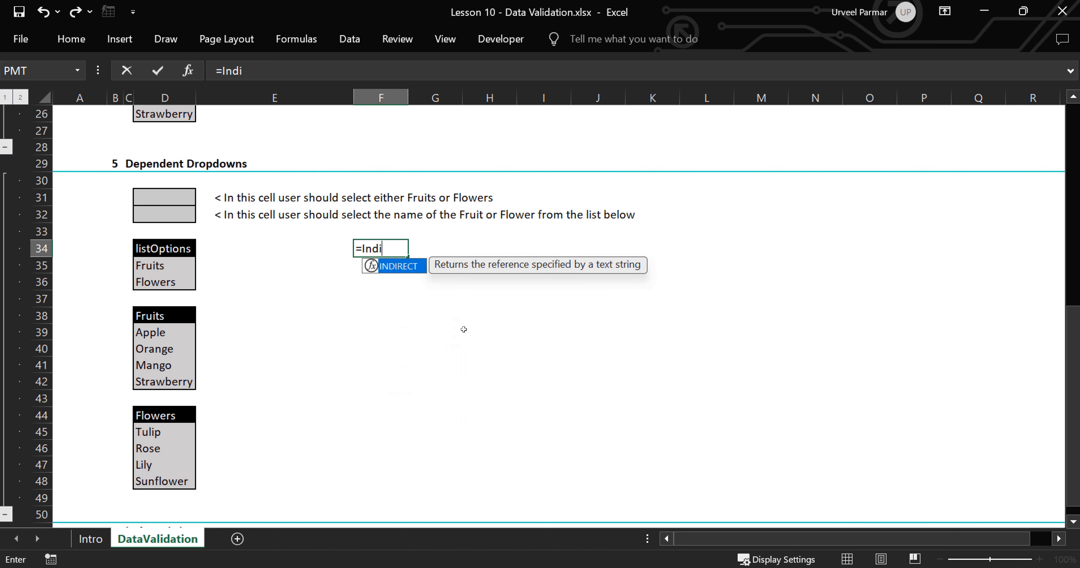
key("Tab")
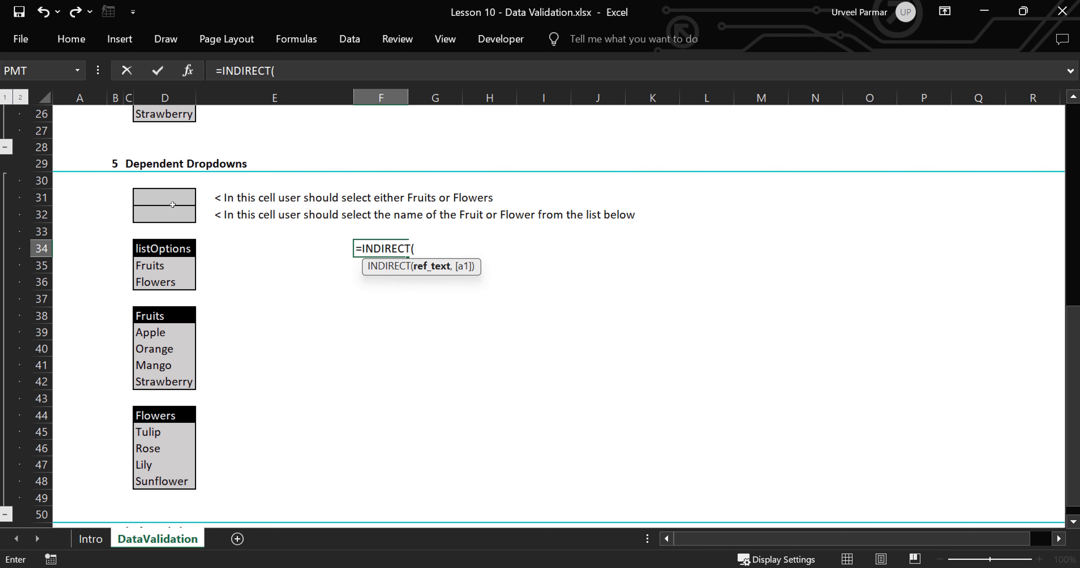
left_click(163, 195)
key("F4")
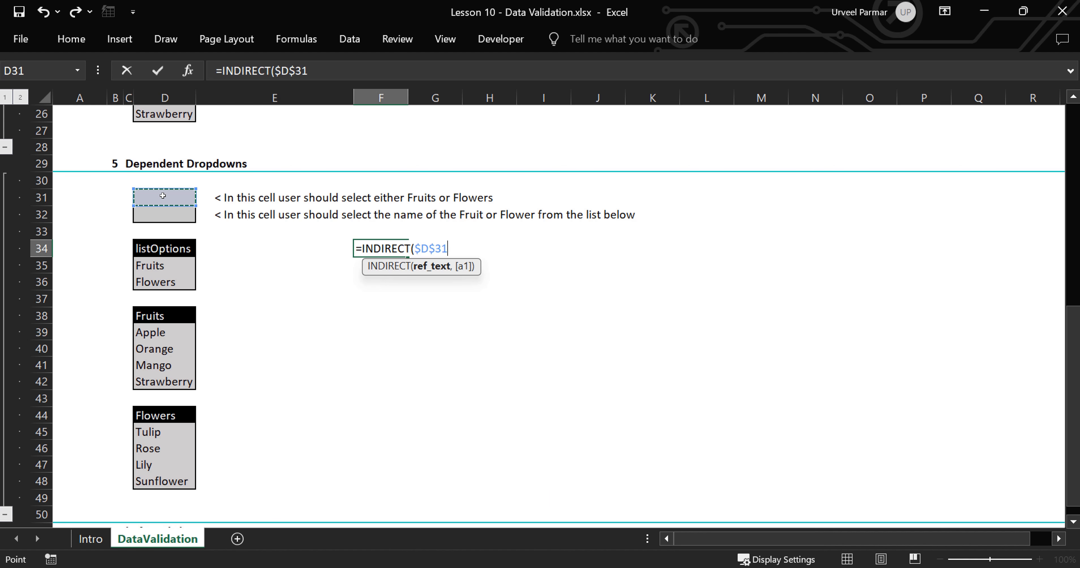
type(")")
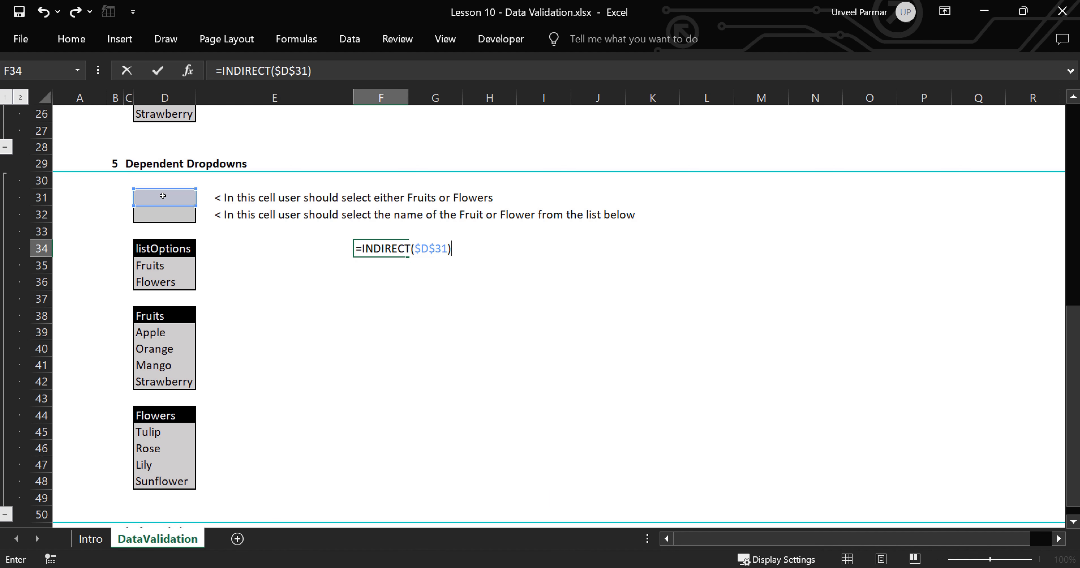
key("ctrl+a")
key("ctrl+x")
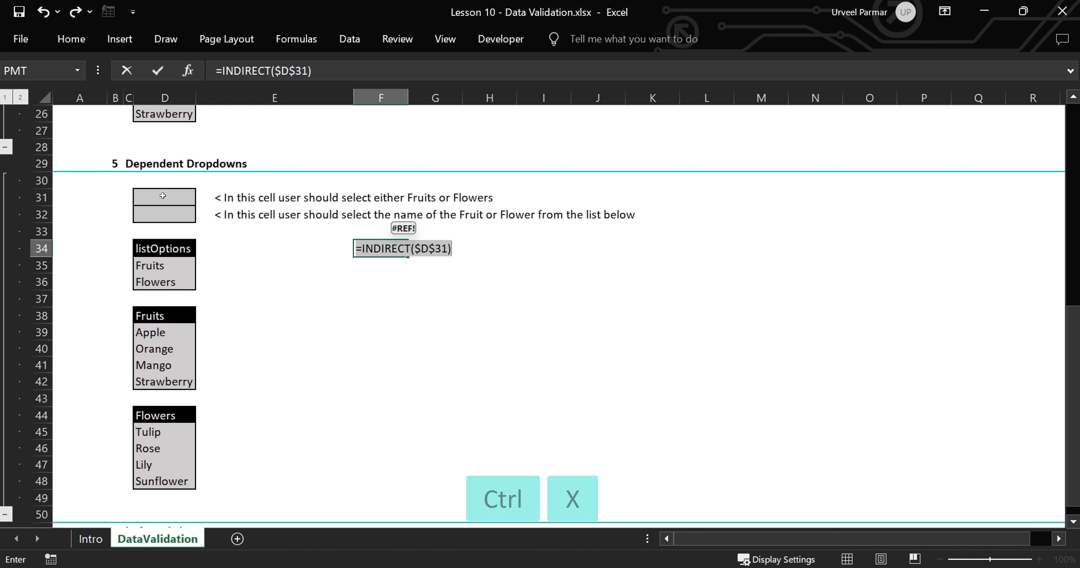
key("Return")
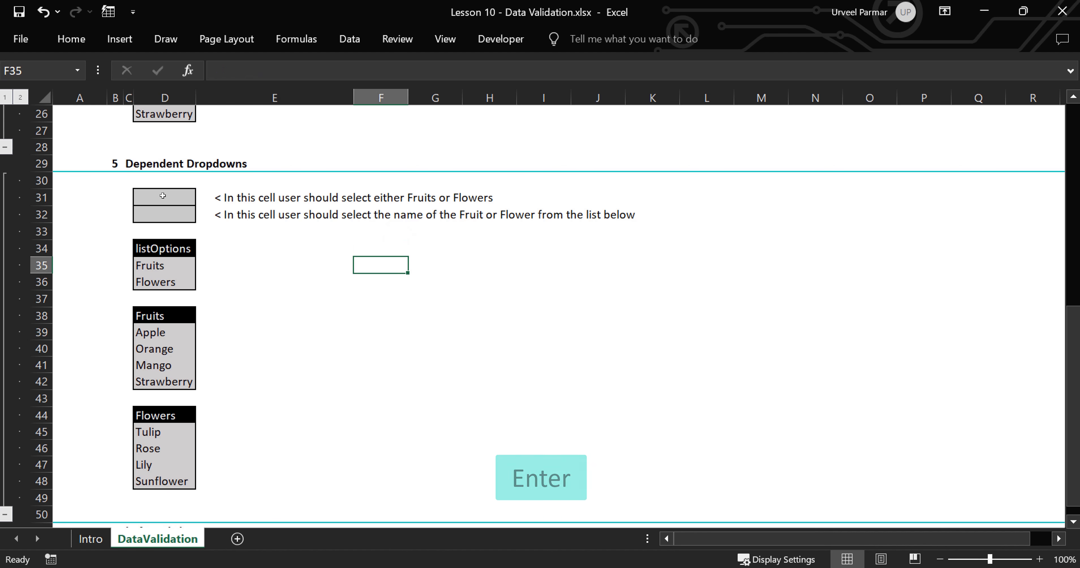
left_click(163, 214)
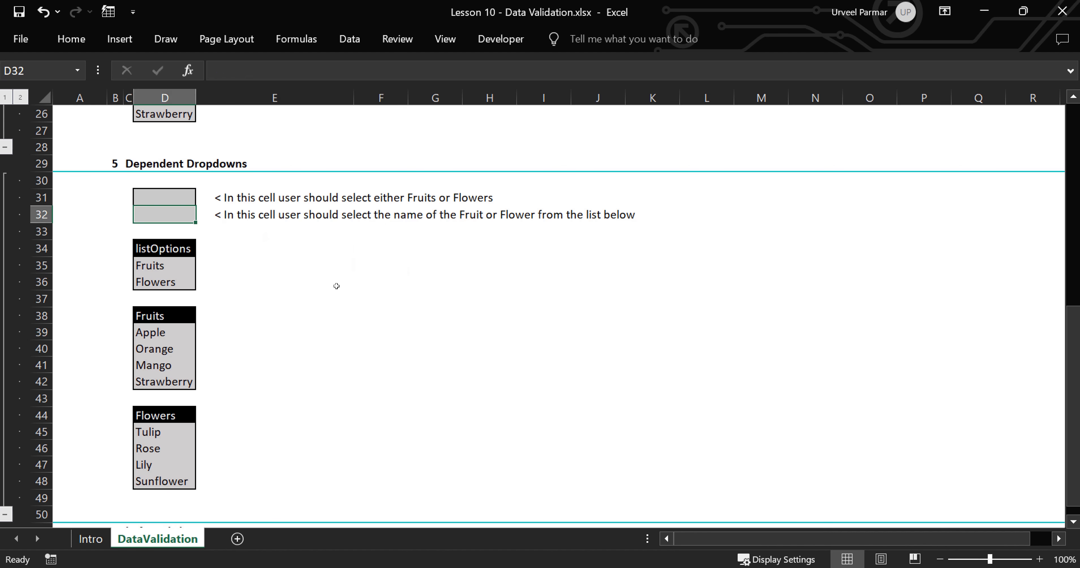
Give D32 a List validation with source =INDIRECT($D$31), accepting the source-error warning.
key("alt")
key("a")
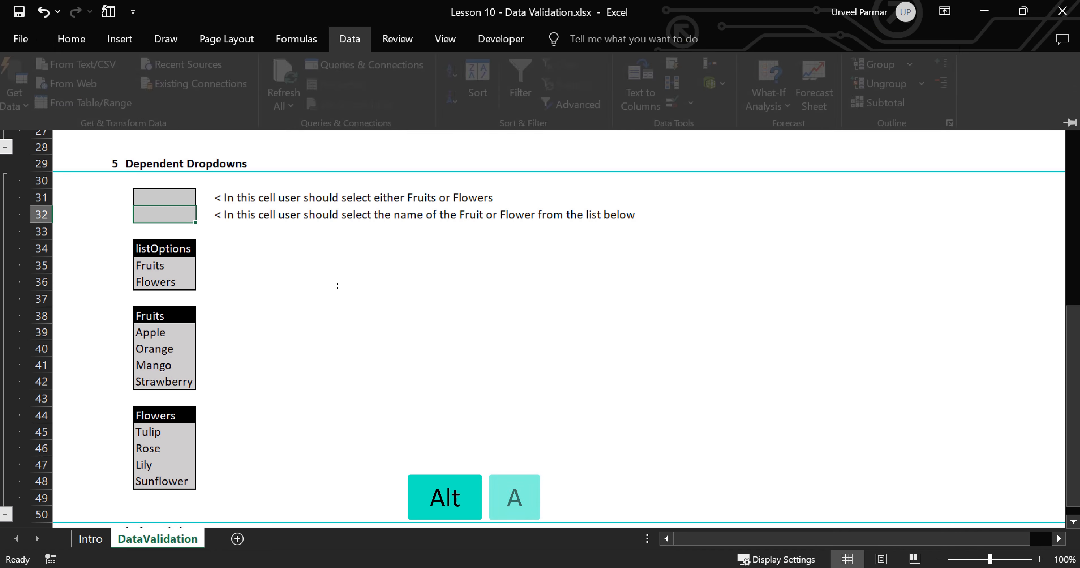
key("v")
key("v")
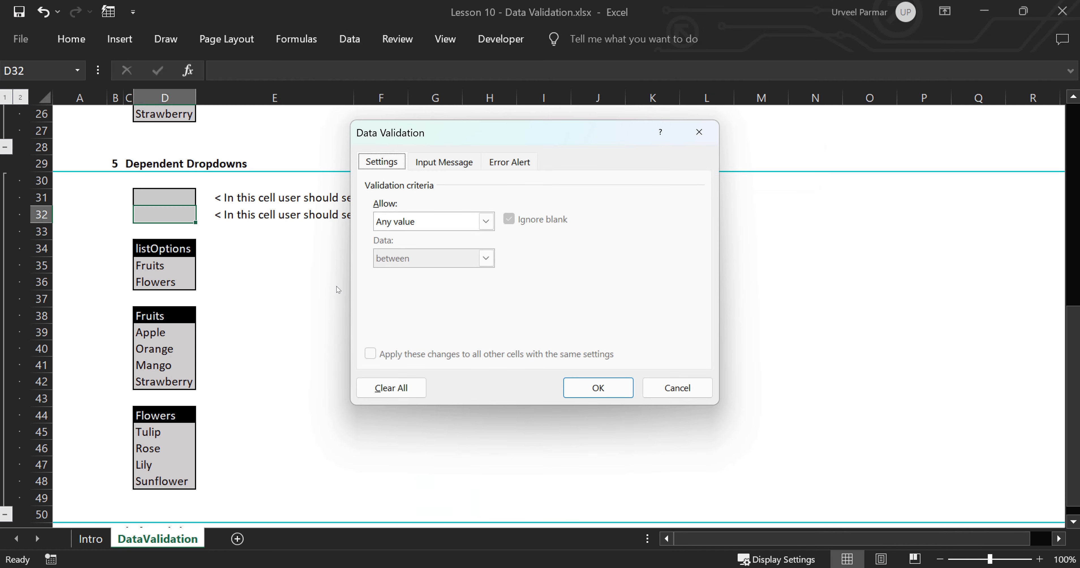
key("alt+a")
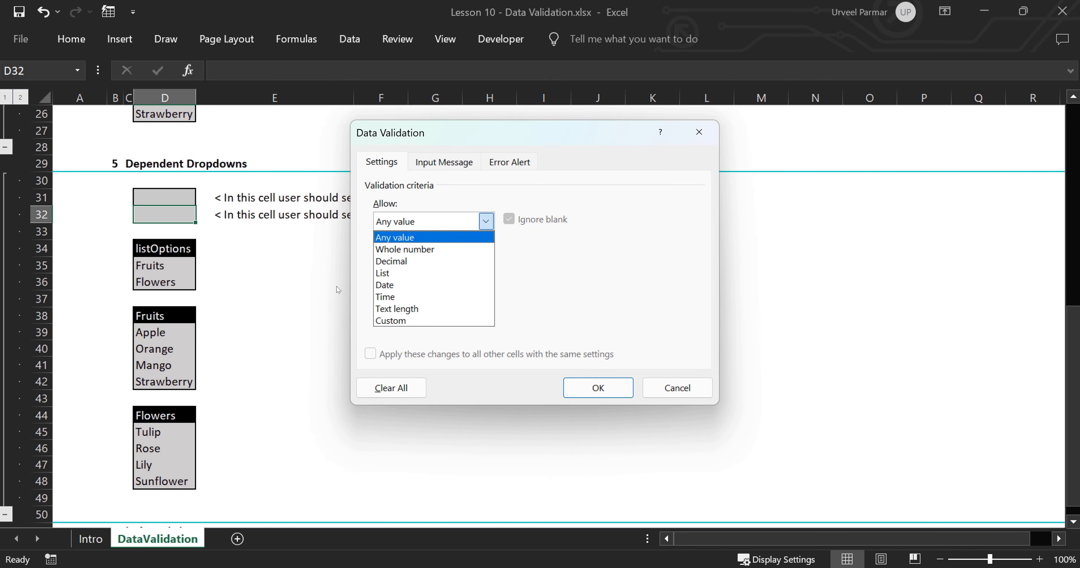
key("l")
key("Tab")
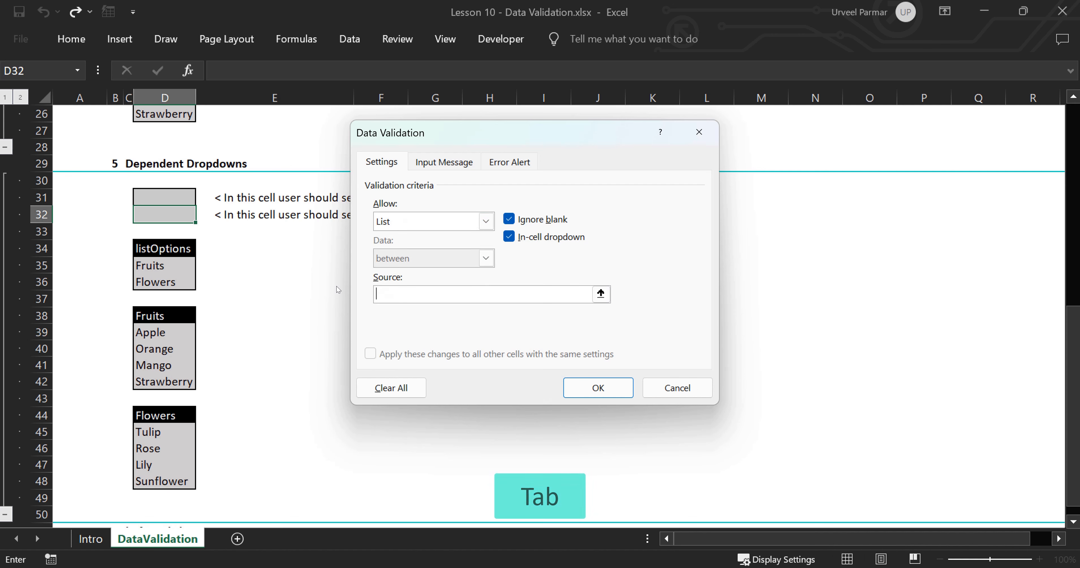
key("ctrl+v")
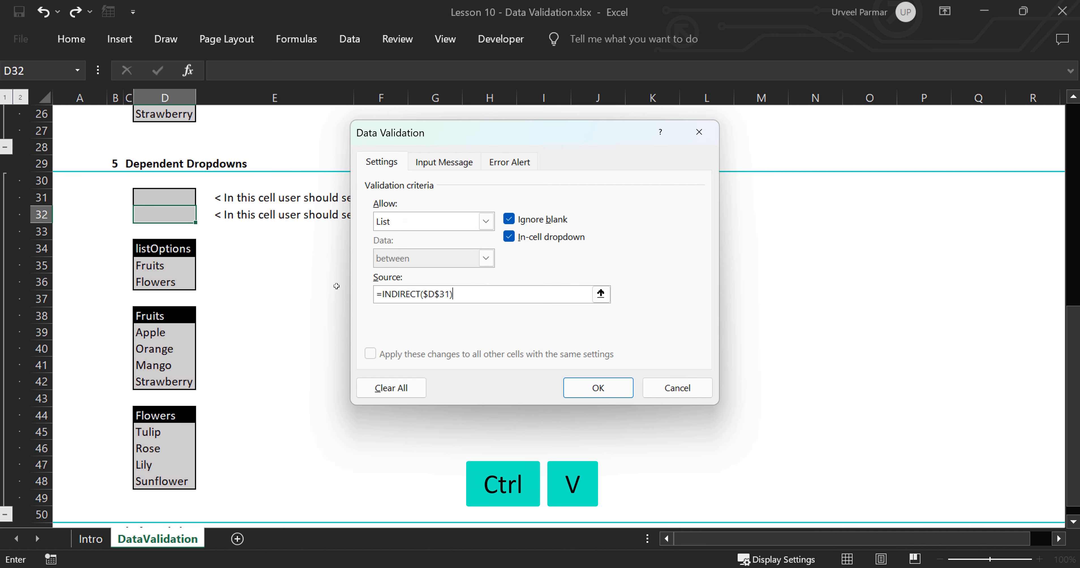
left_click(583, 388)
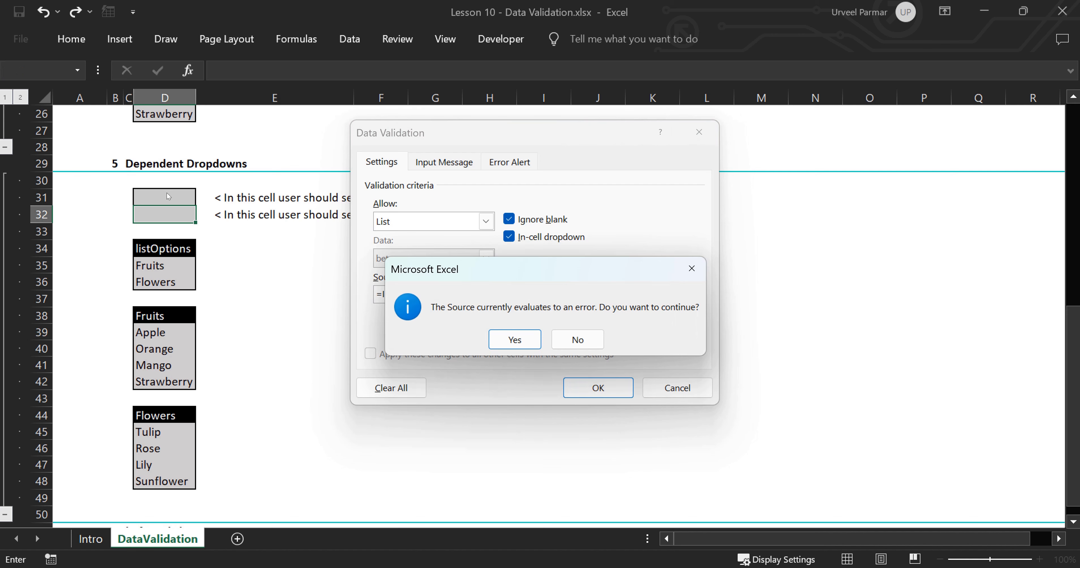
left_click(510, 341)
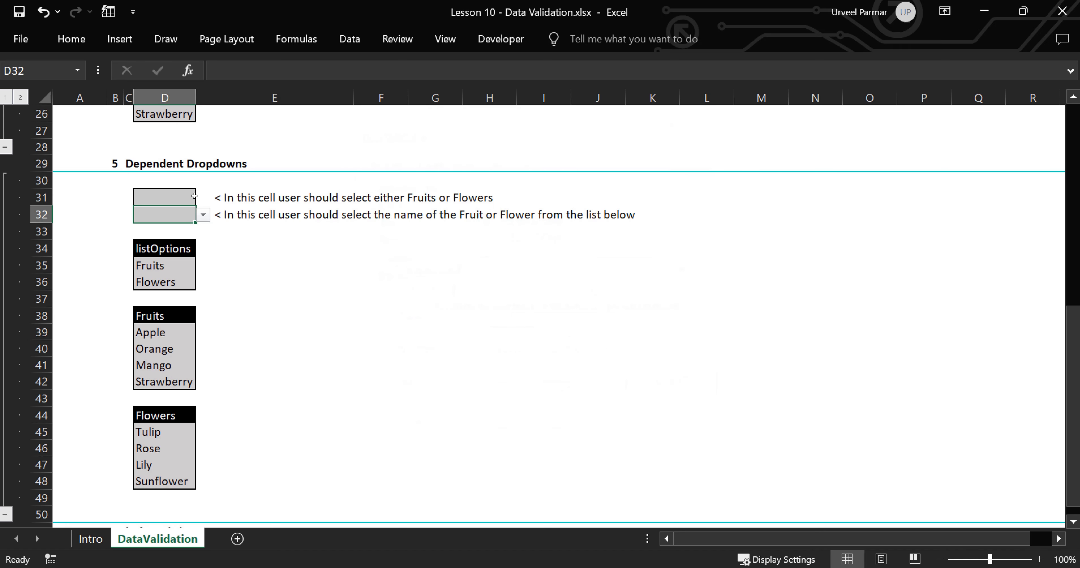
key("Up")
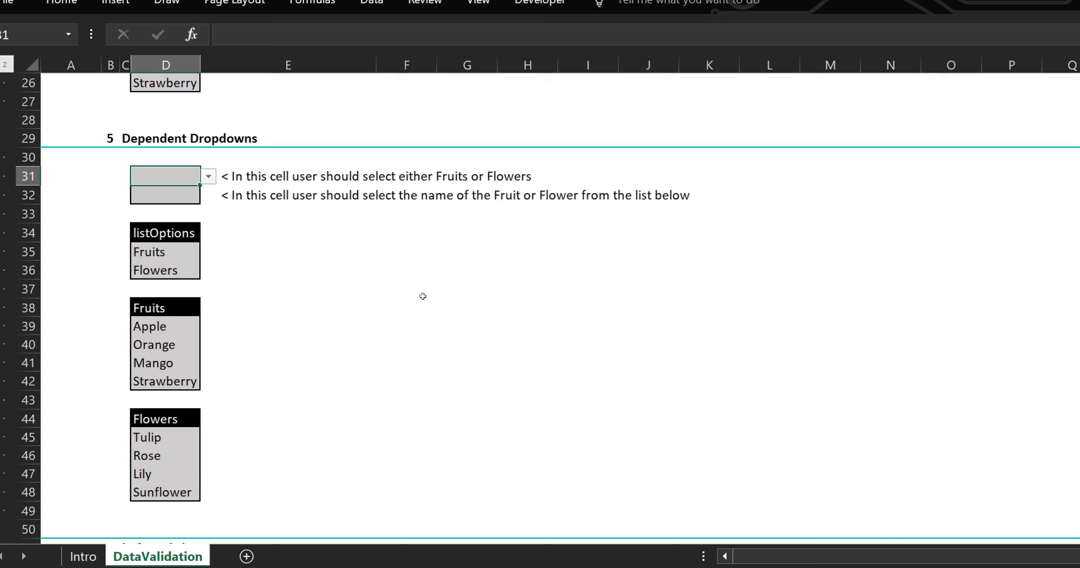
Choose Fruits in D31 and check that D32's dropdown lists the fruits.
key("alt+Down")
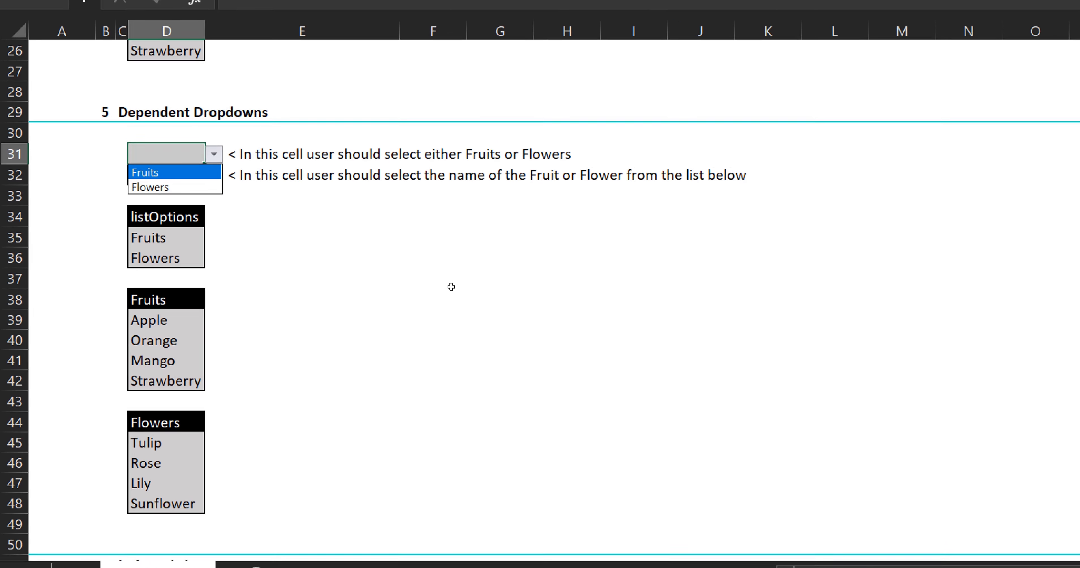
key("Return")
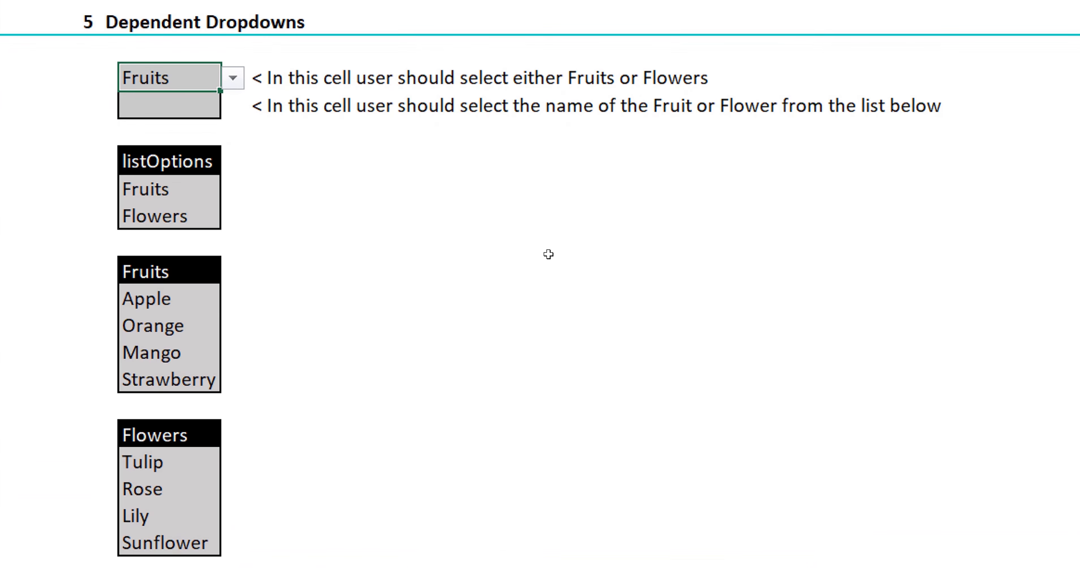
key("Down")
key("alt+Down")
key("Down")
key("Down")
key("Down")
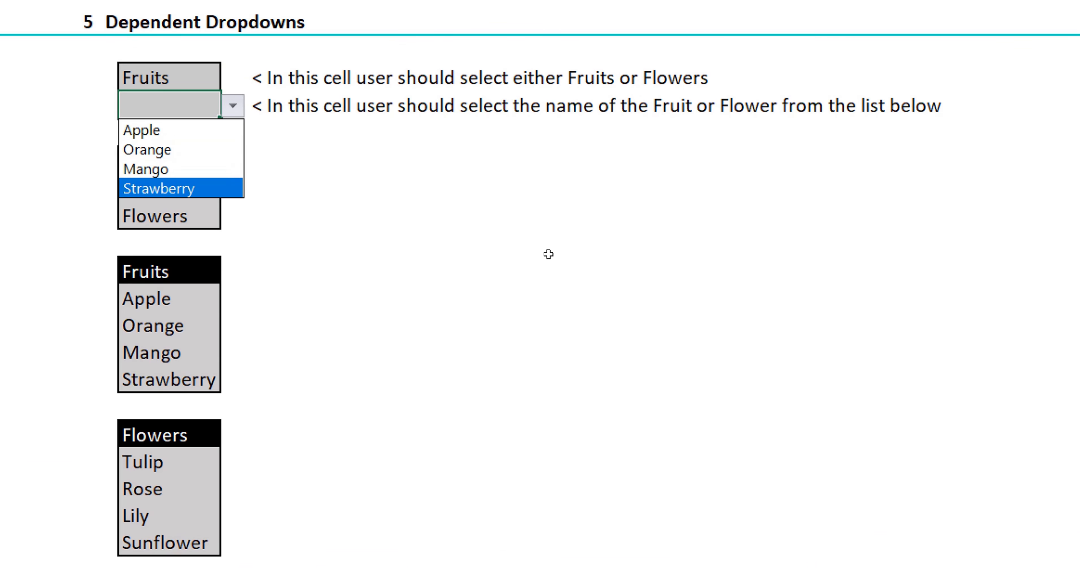
key("Up")
key("Up")
key("Up")
Switch D31 to Flowers and check that D32's dropdown now lists the flowers.
key("Down")
key("Down")
key("Down")
key("Escape")
key("Up")
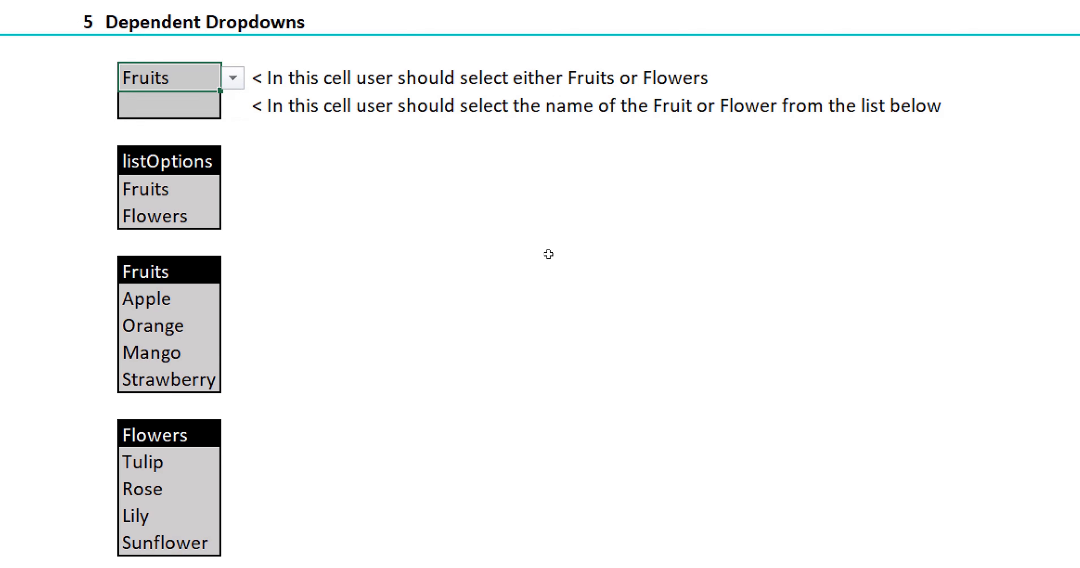
key("alt+Down")
key("Down")
key("Return")
key("Down")
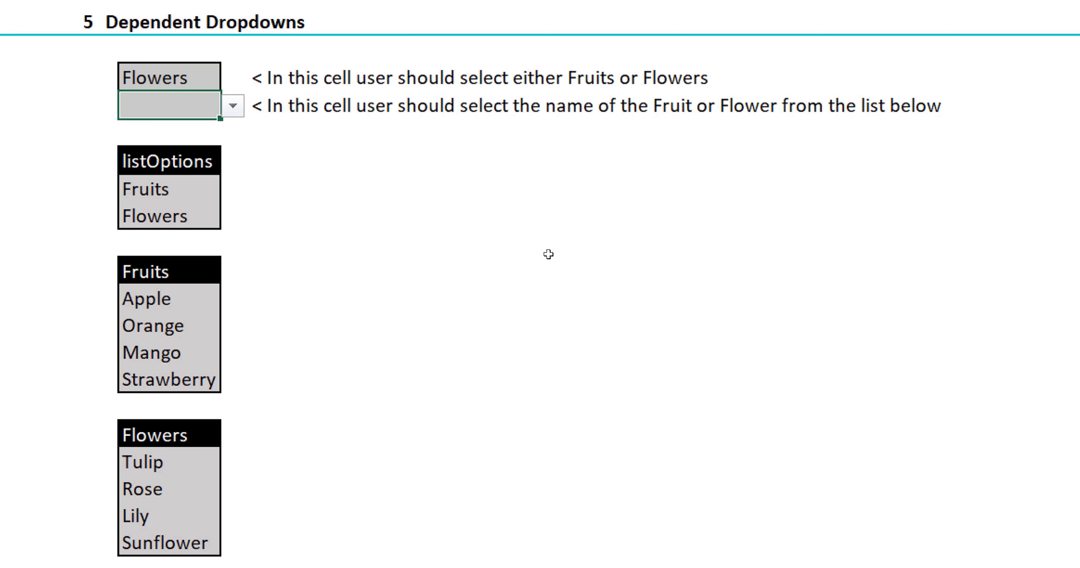
key("alt+Down")
key("Down")
key("Down")
key("Down")
key("Up")
key("Up")
key("Up")
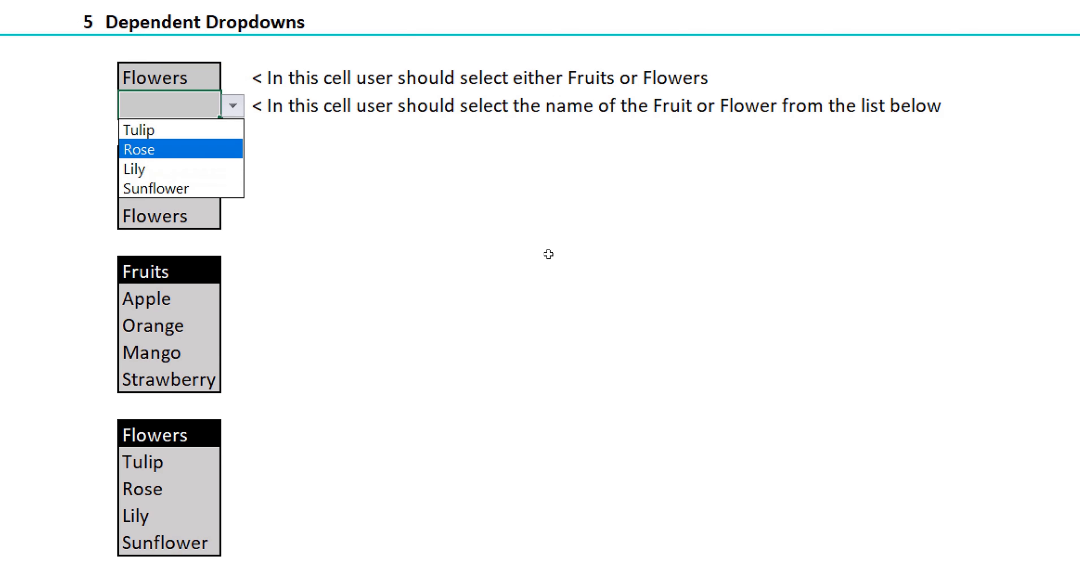
key("Escape")
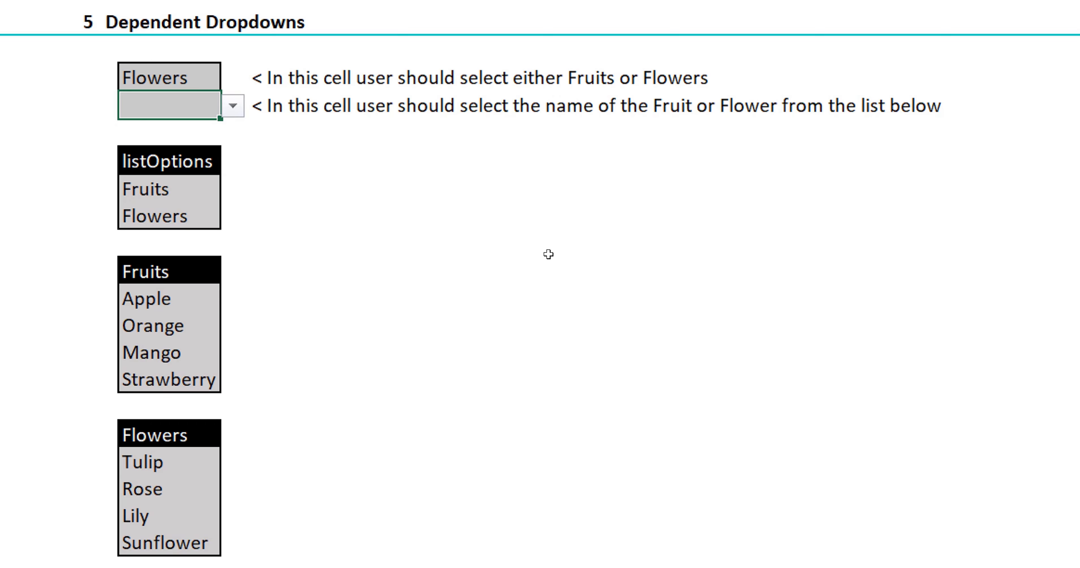